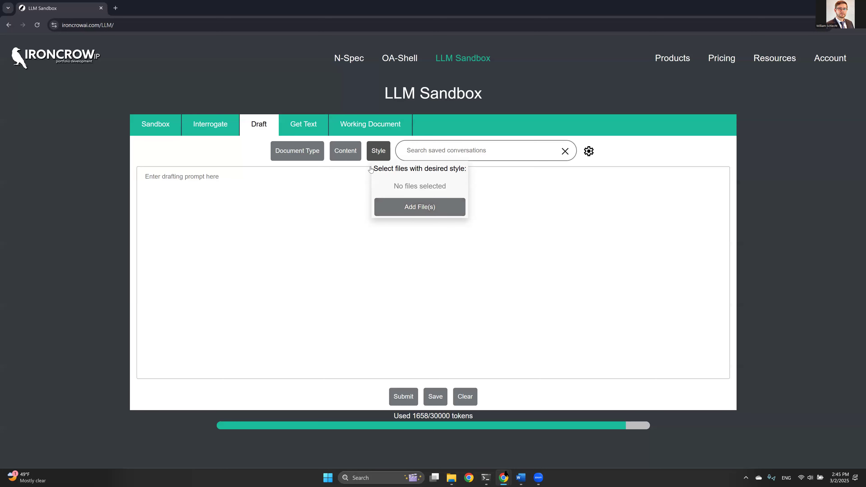
Step: Add the four drafting style example .docx files from the style folder as the draft's style references
mouse_move(345, 153)
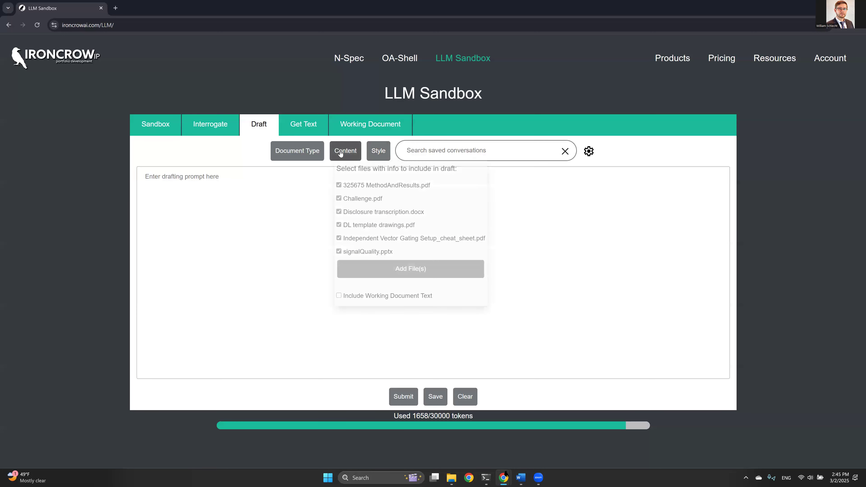
mouse_move(375, 157)
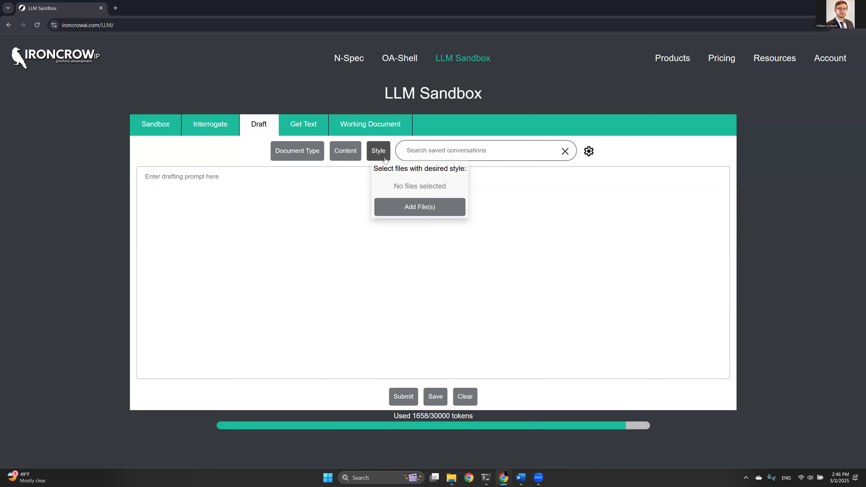
click(387, 204)
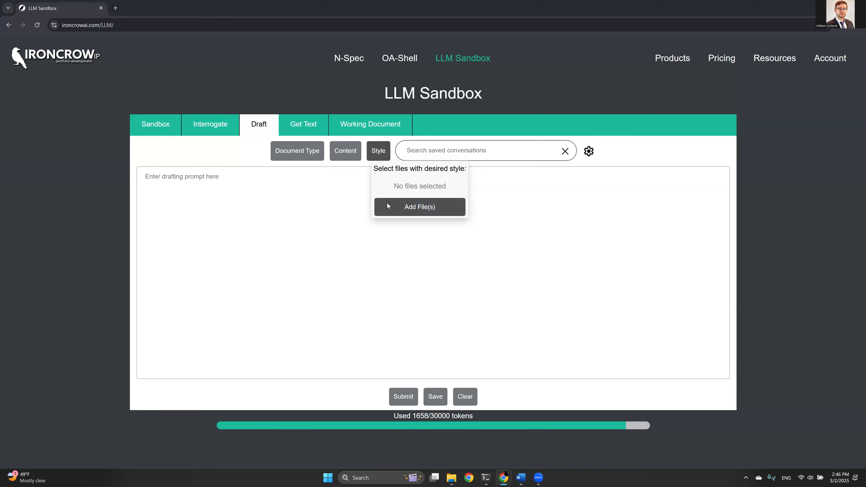
click(286, 131)
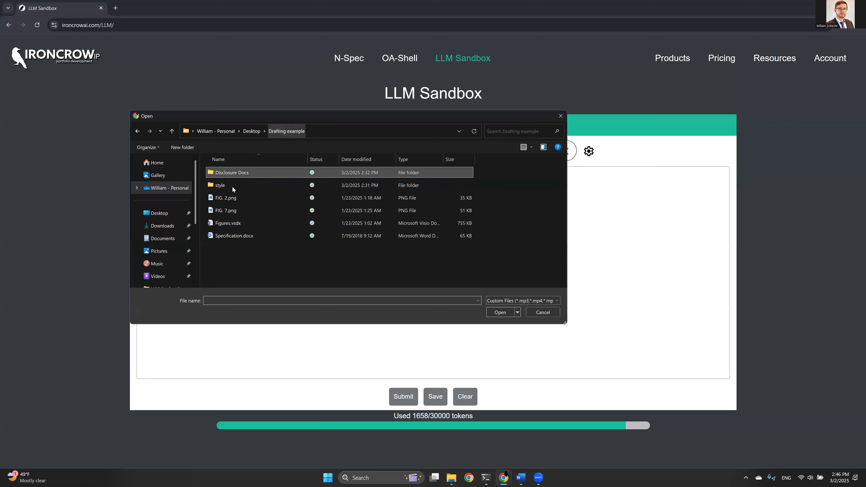
double_click(226, 185)
drag(222, 224, 226, 175)
click(501, 313)
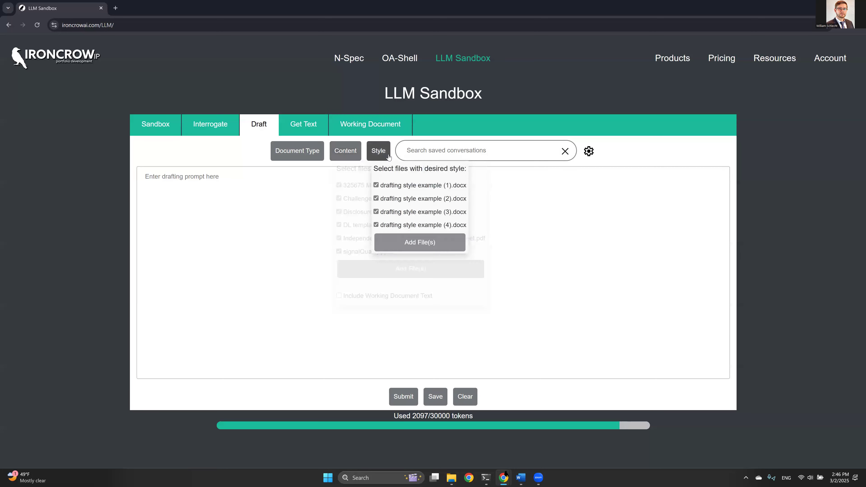
mouse_move(339, 160)
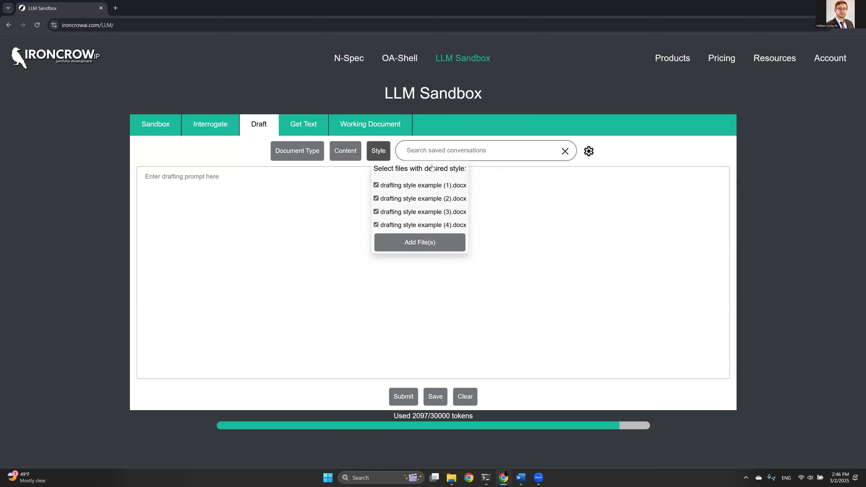
Step: Save the conversation with the title "Drafting example"
click(438, 397)
click(405, 213)
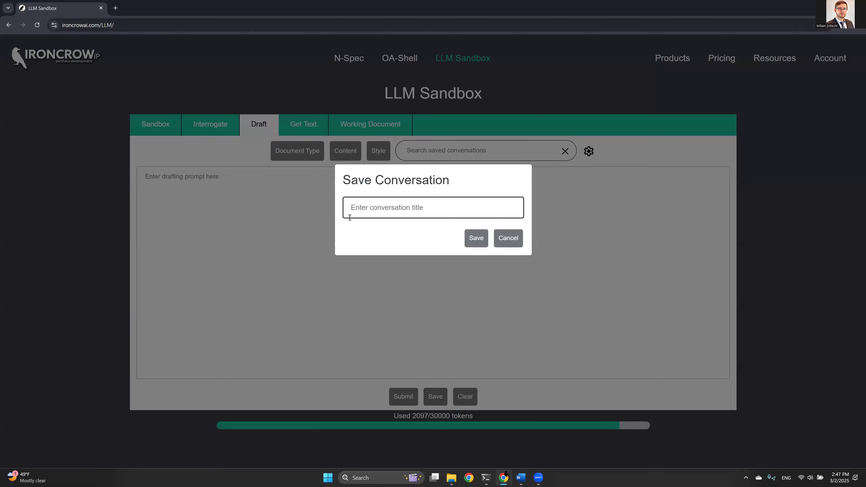
text(Drafting example)
click(469, 239)
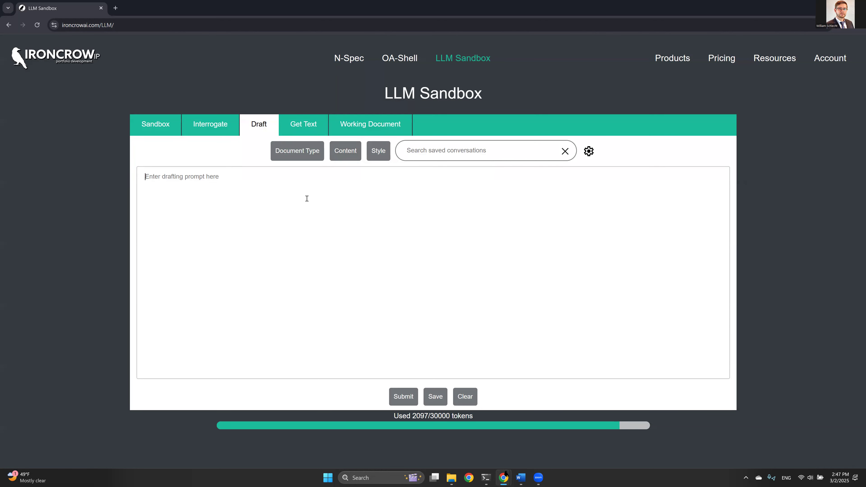
Step: Submit the drafting prompt "Please draft a background section for the disclosed invention."
text(Please d)
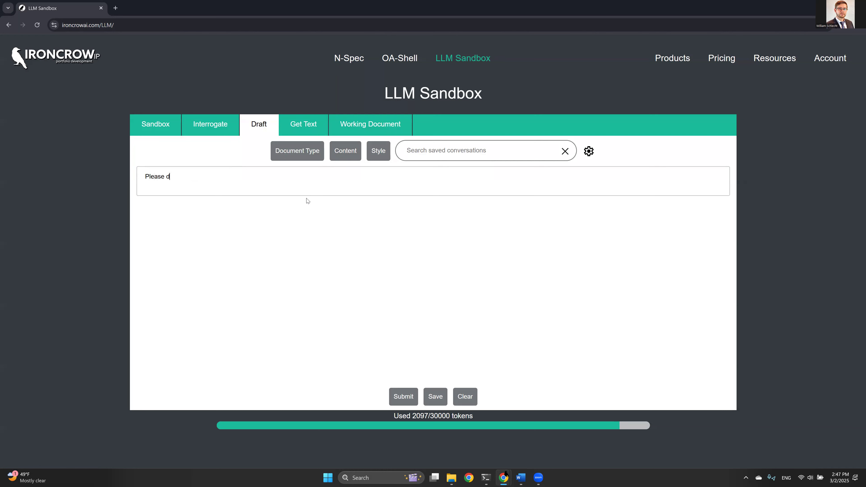
text(raft a background section for the disclosed invention.)
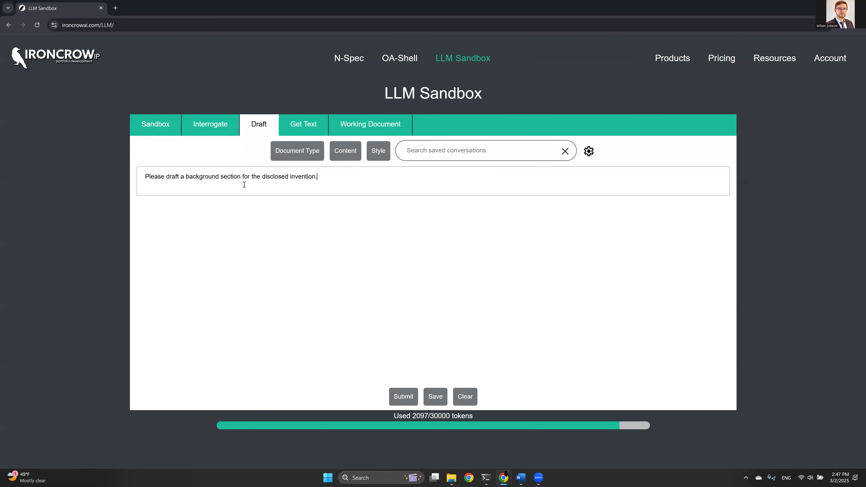
click(401, 402)
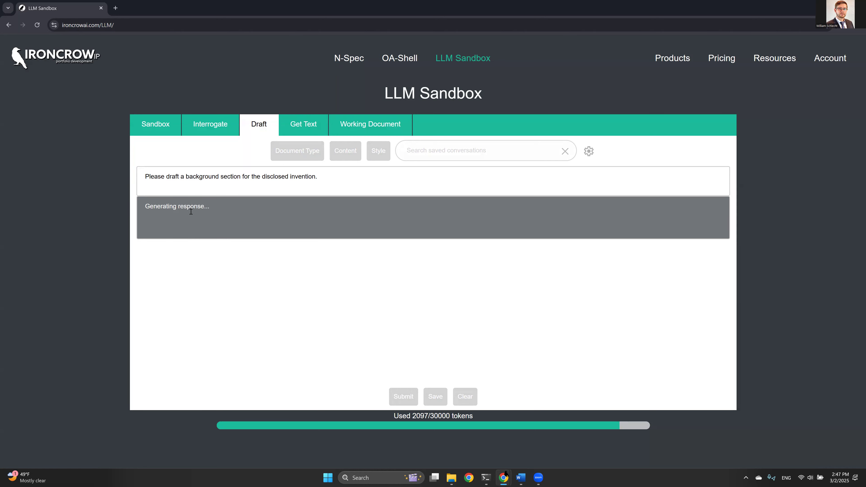
Step: Read through the generated background section and check it against the selected style files
scroll(193, 213, down, 1)
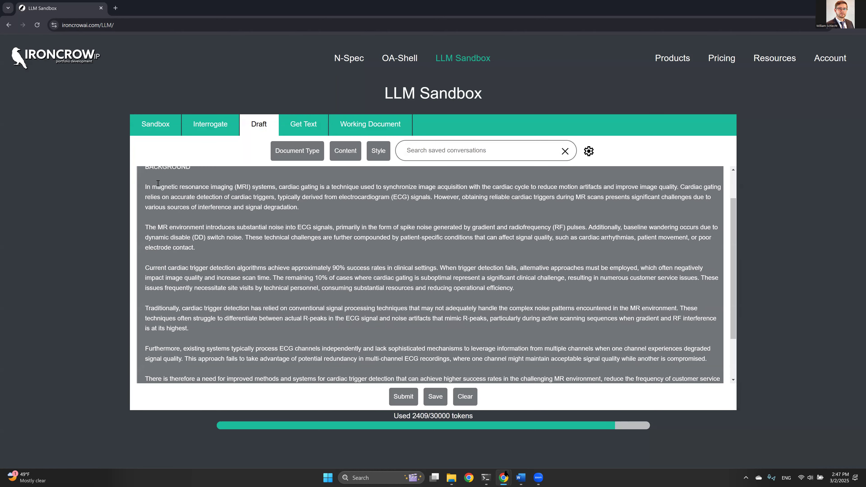
scroll(158, 184, up, 1)
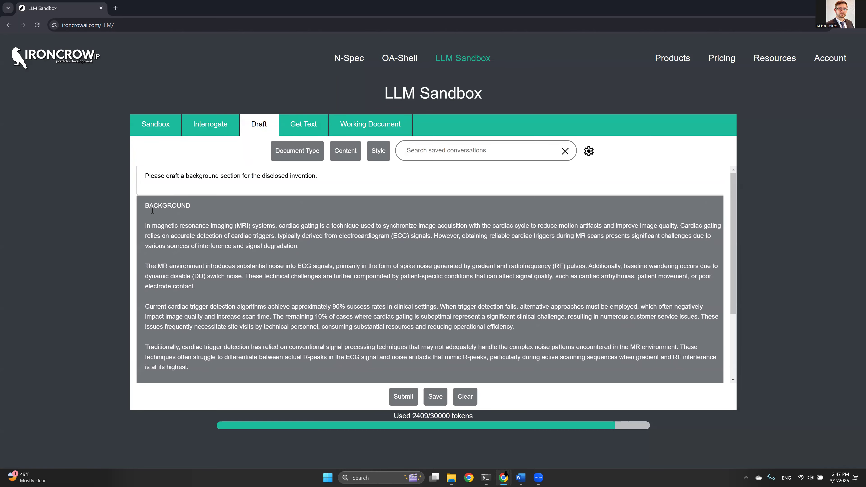
scroll(169, 209, down, 2)
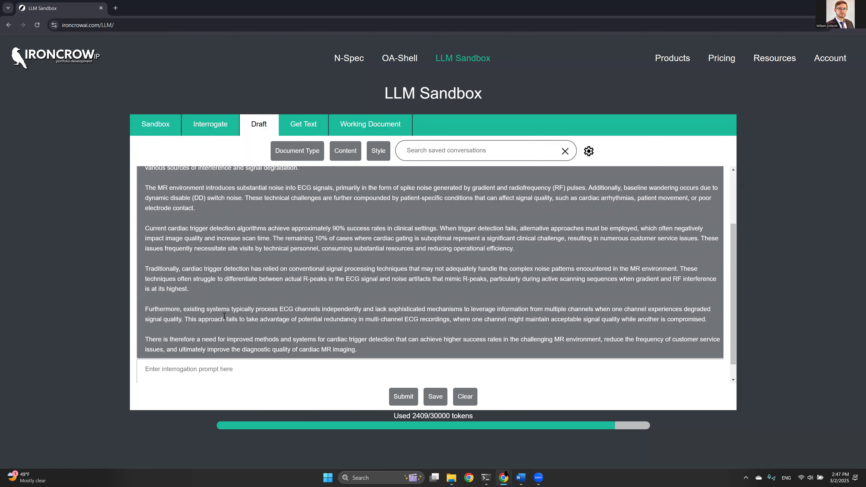
scroll(211, 271, up, 1)
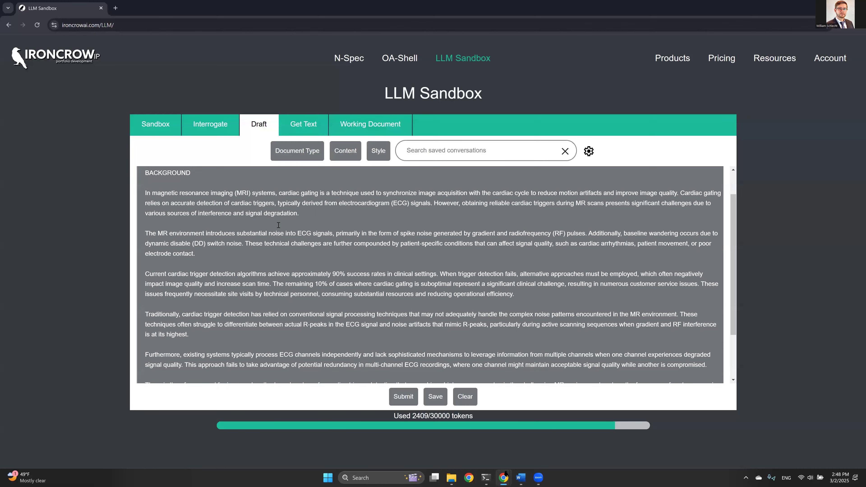
scroll(266, 226, up, 1)
scroll(252, 231, down, 1)
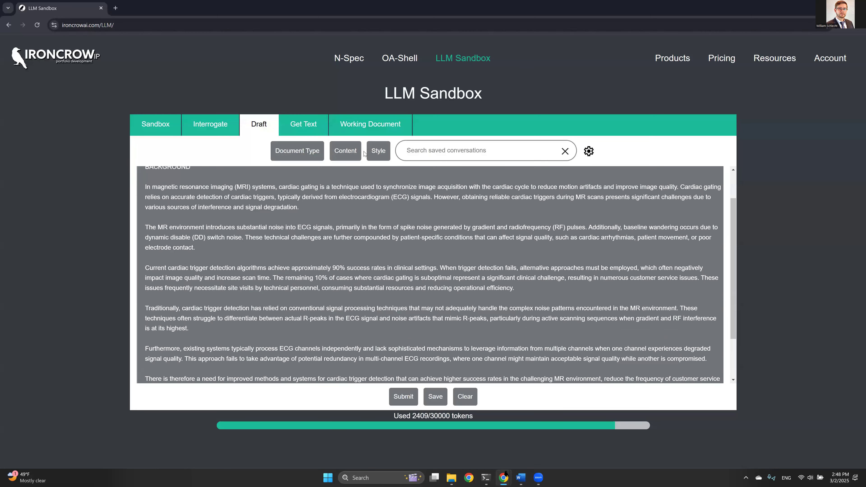
click(378, 151)
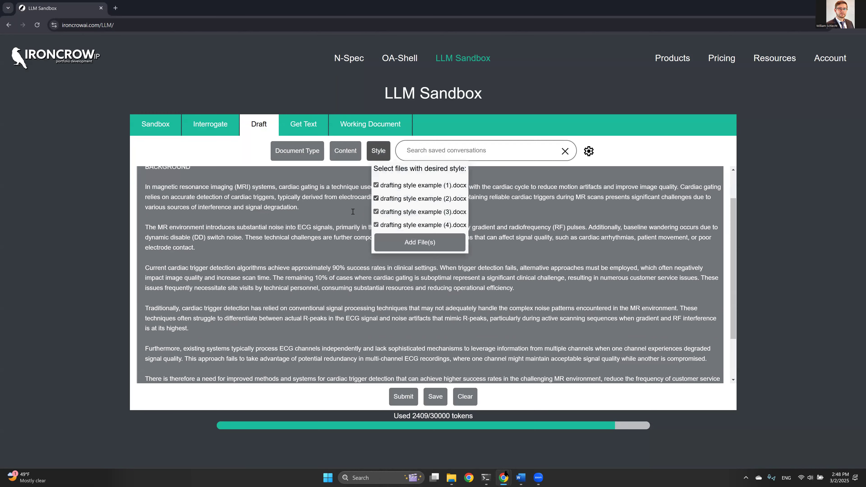
scroll(353, 212, down, 1)
scroll(238, 219, up, 2)
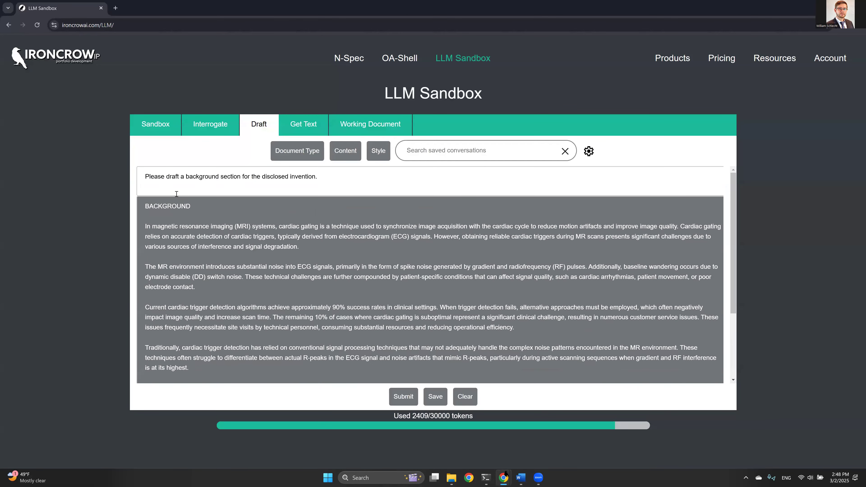
Step: Submit the follow-up prompt "Could you please make this background section about twice as long."
scroll(178, 205, down, 3)
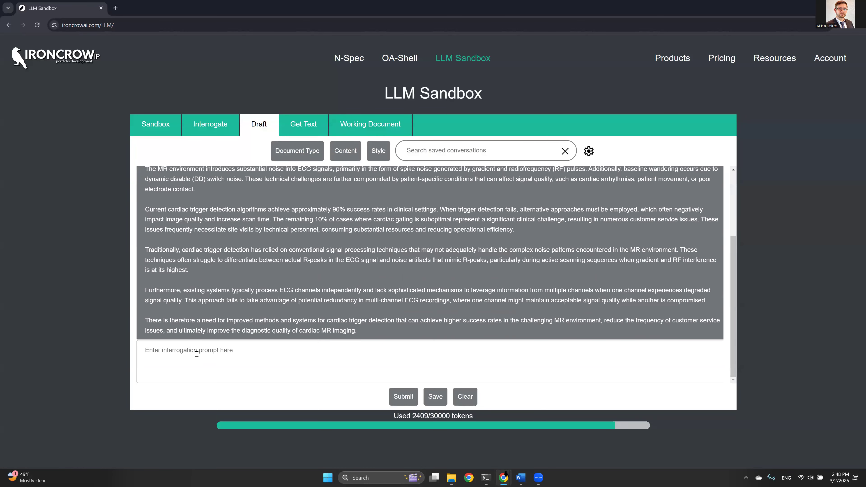
text(Could you)
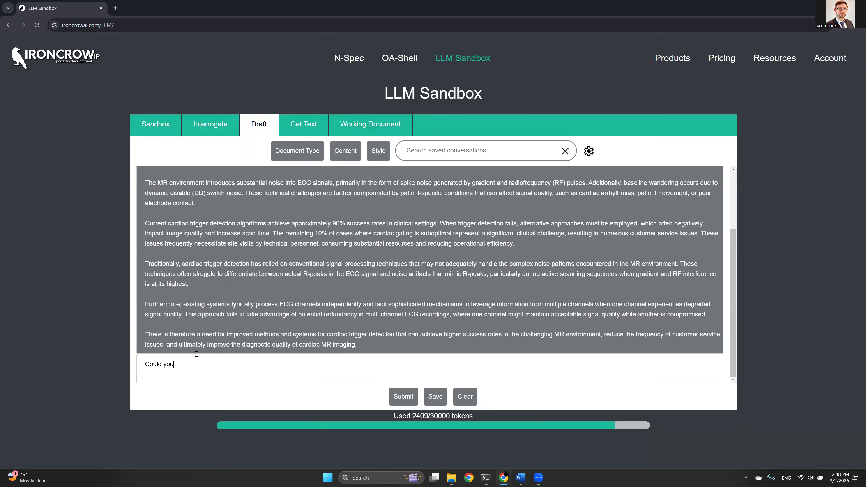
text( please make this background sectio)
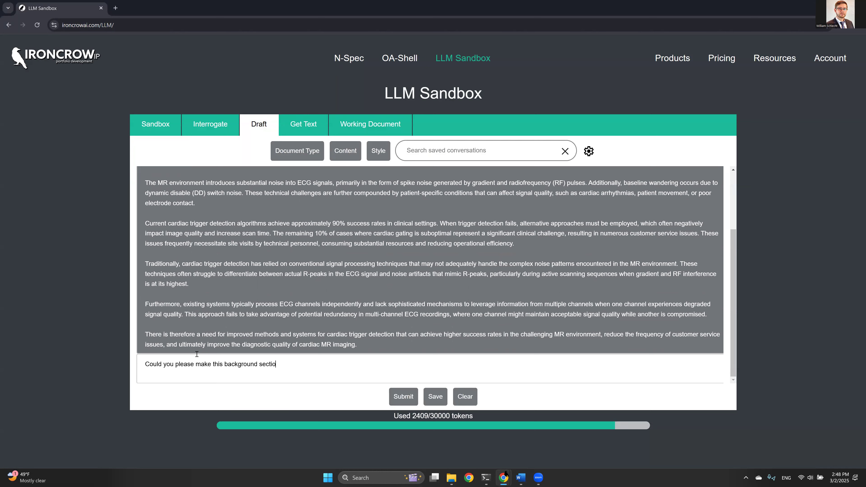
text(n about twice as long.)
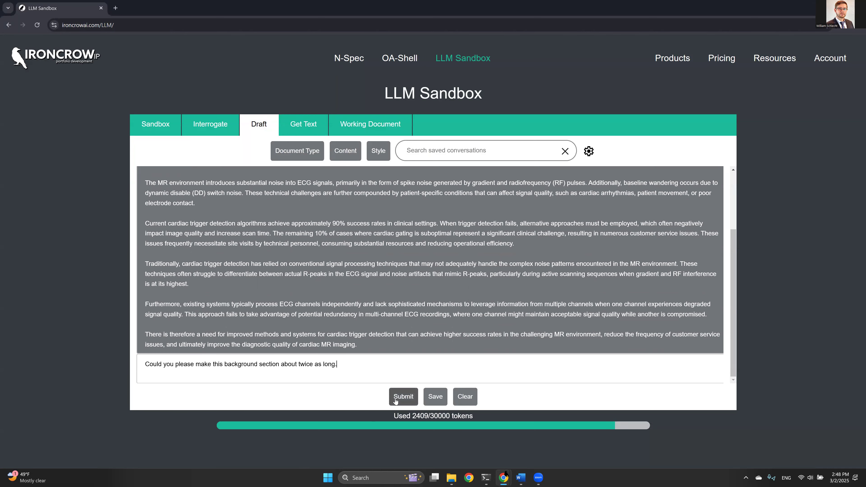
click(403, 397)
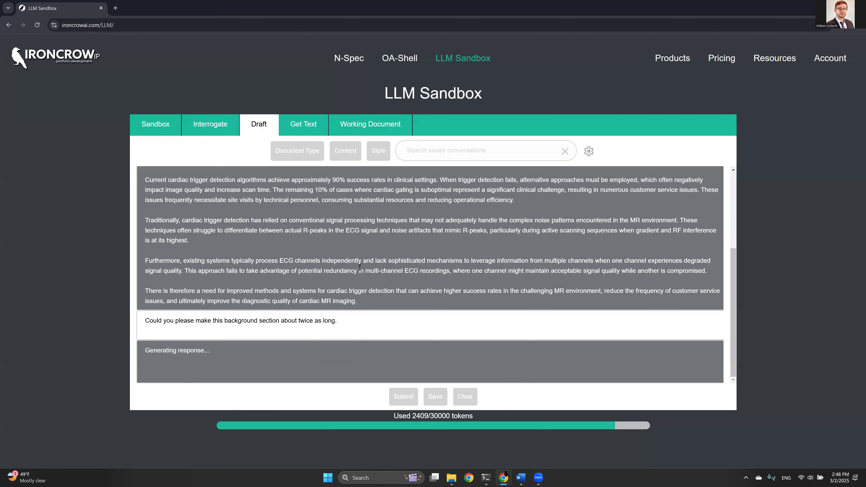
Step: Review the expanded background section and compare it with the first version
scroll(360, 267, up, 2)
scroll(355, 265, down, 1)
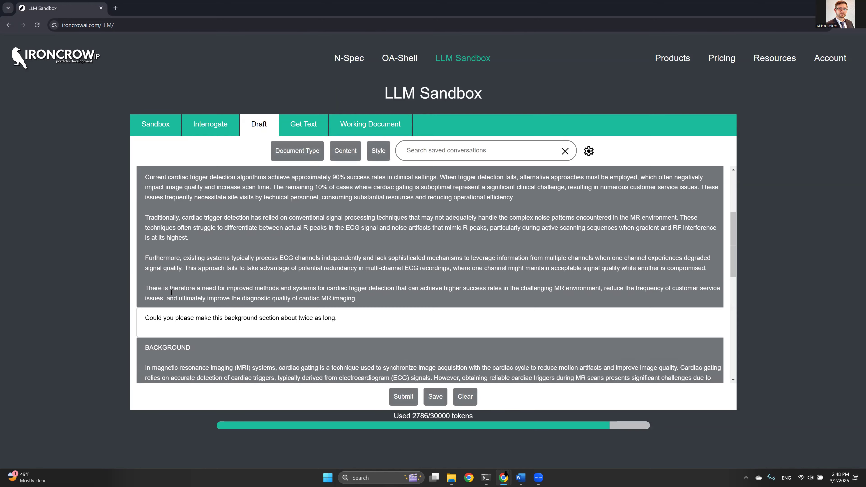
scroll(167, 297, down, 5)
scroll(172, 292, down, 2)
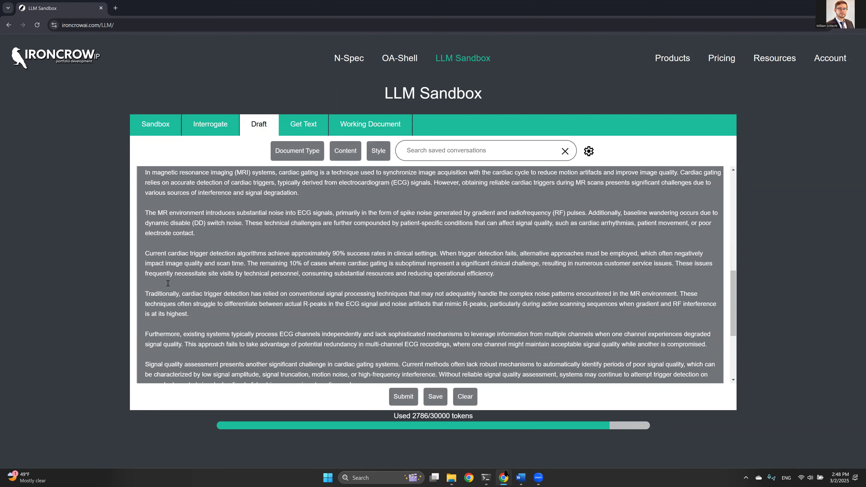
scroll(168, 283, down, 3)
scroll(167, 283, down, 4)
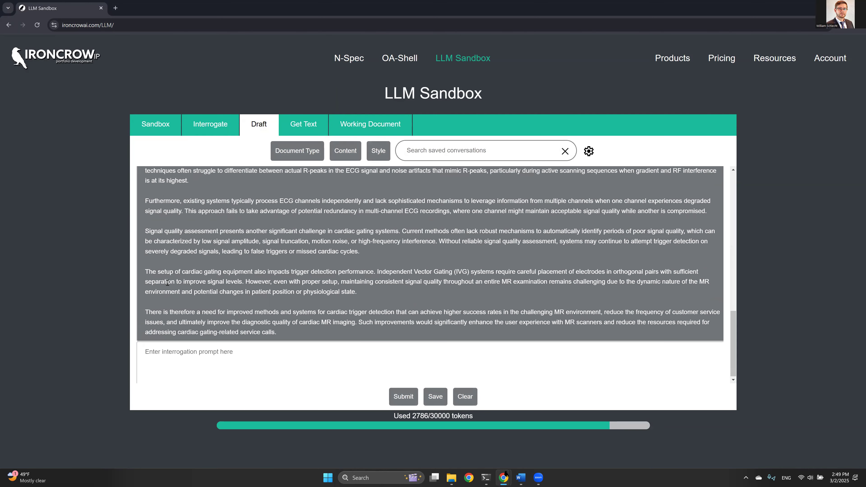
scroll(167, 283, up, 3)
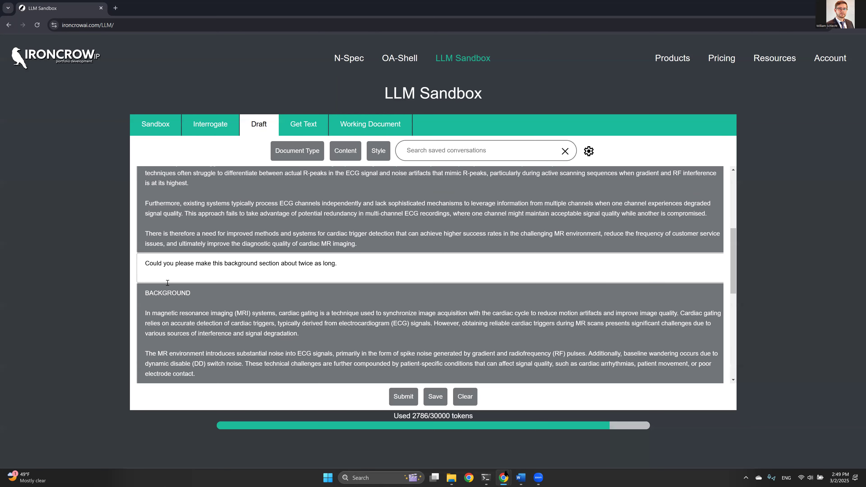
scroll(167, 281, down, 3)
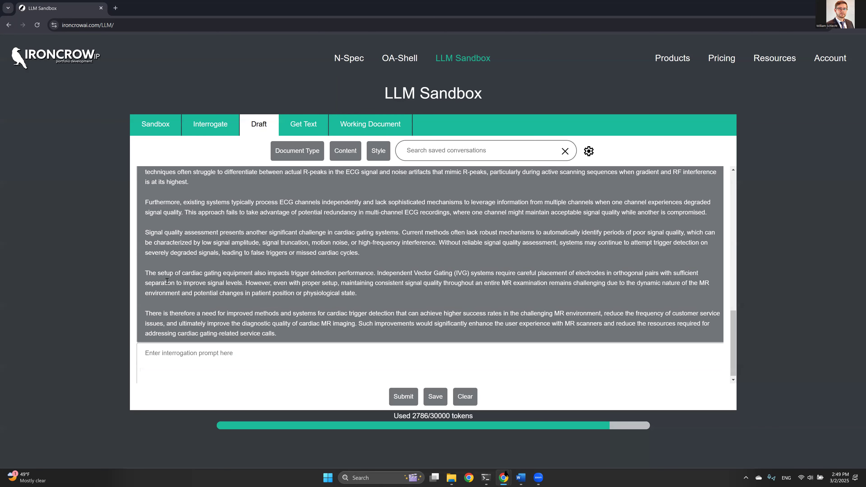
Step: Copy the full text of the expanded background section into the working document
scroll(191, 266, up, 2)
key(ctrl+a)
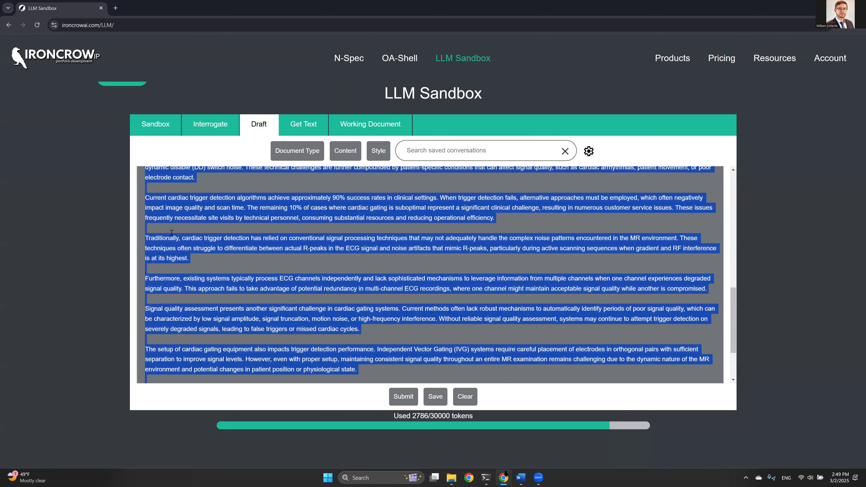
scroll(207, 231, up, 1)
scroll(231, 223, down, 2)
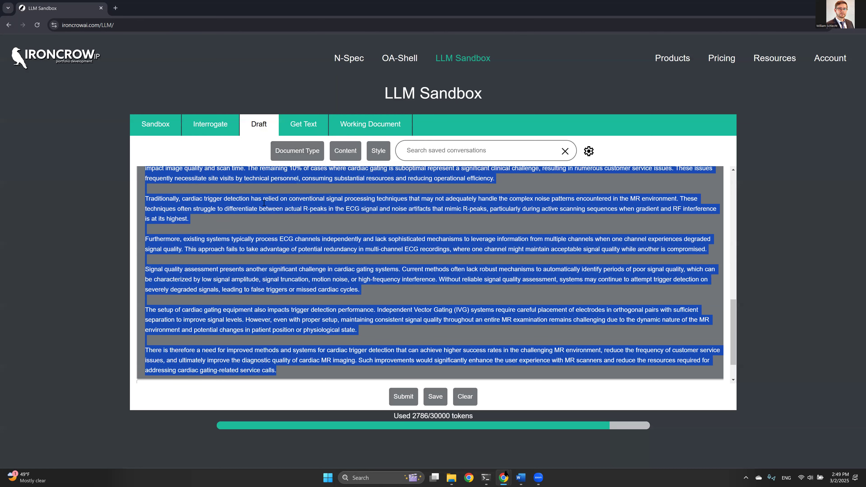
click(287, 176)
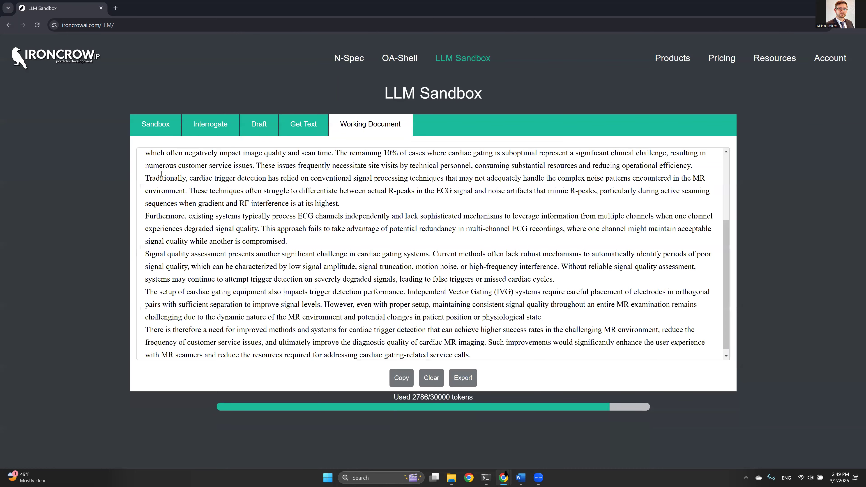
Step: Check the background section in the working document, and return to the beginning of the drafting conversation
scroll(164, 177, up, 2)
scroll(164, 177, down, 3)
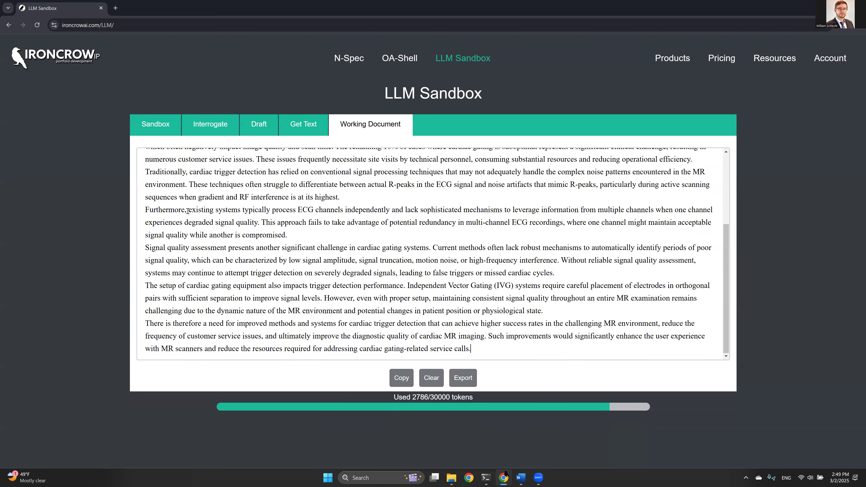
scroll(159, 169, up, 4)
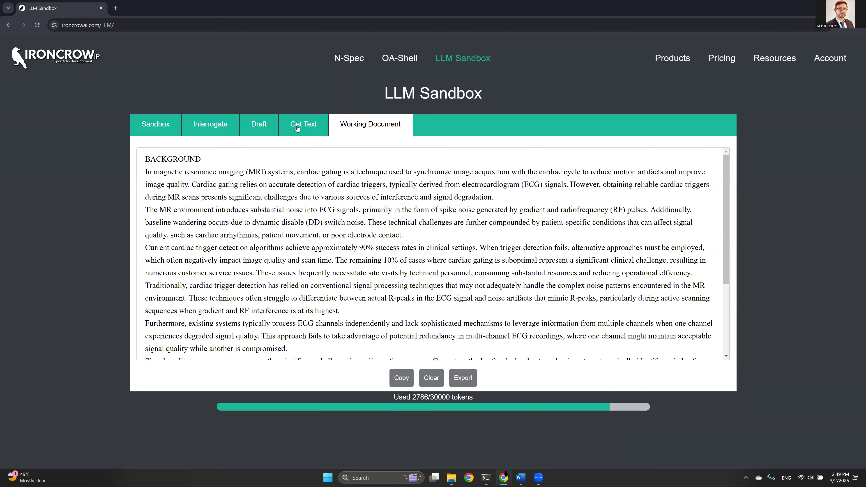
click(263, 128)
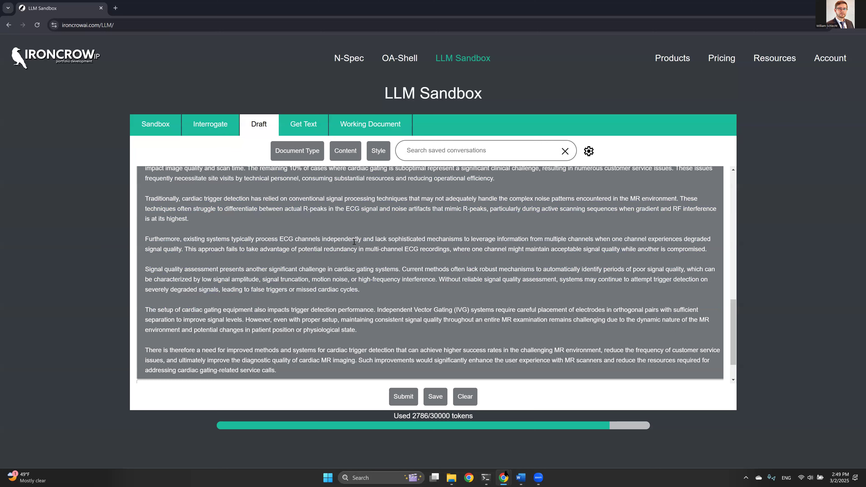
scroll(536, 283, up, 15)
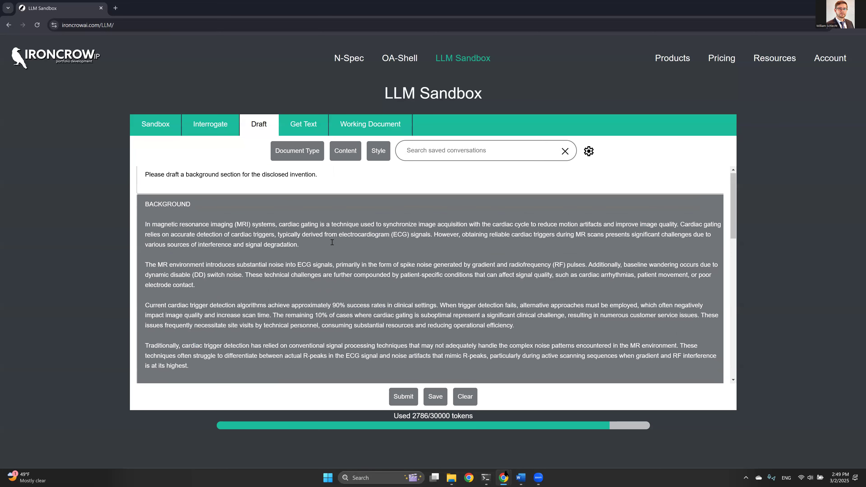
Step: Look over the background drafting conversation once more and clear it
scroll(332, 243, up, 1)
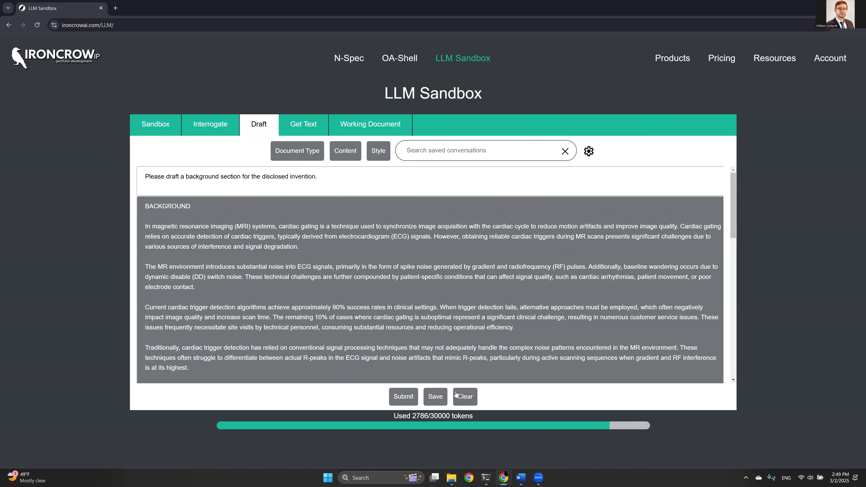
scroll(239, 313, down, 5)
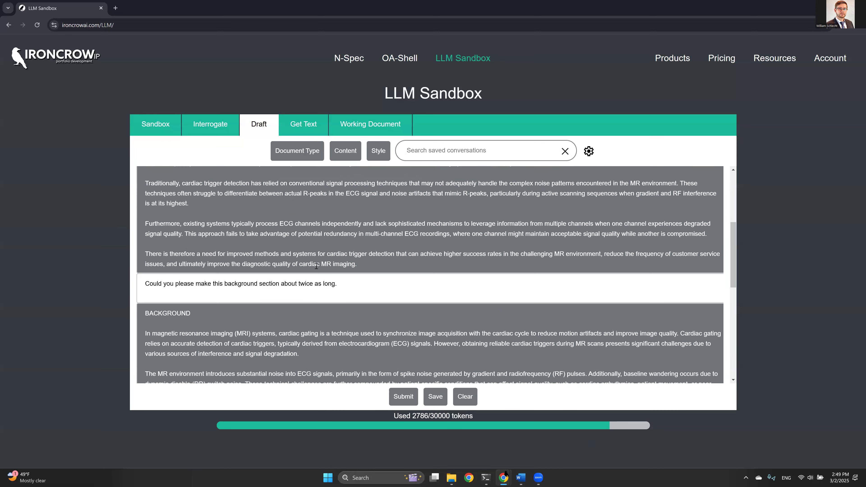
scroll(239, 313, down, 9)
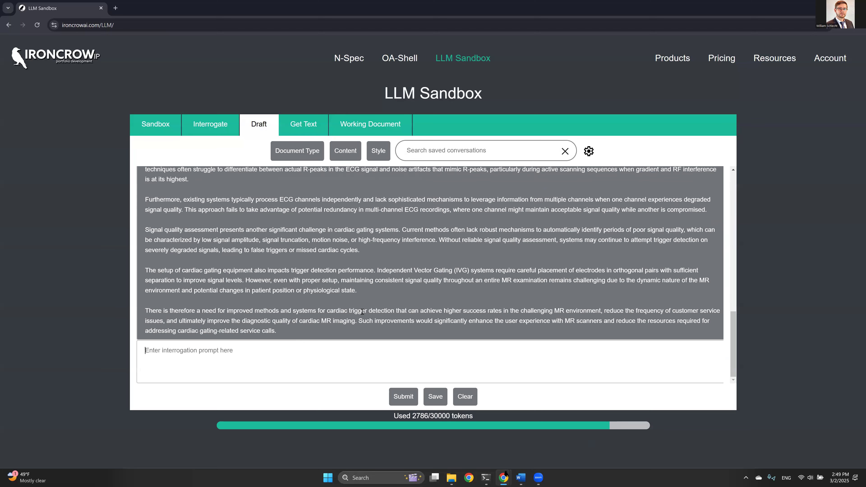
click(462, 397)
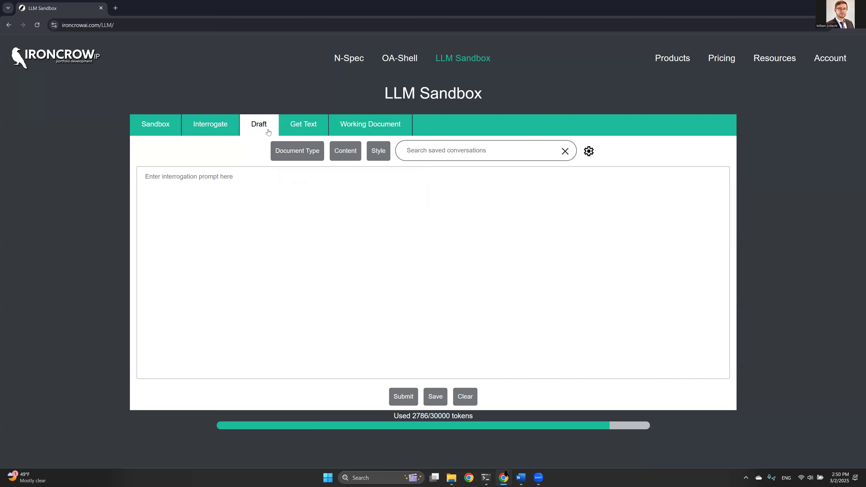
Step: Extract the text and image description from FIG. 2.png in the Drafting example folder
click(295, 124)
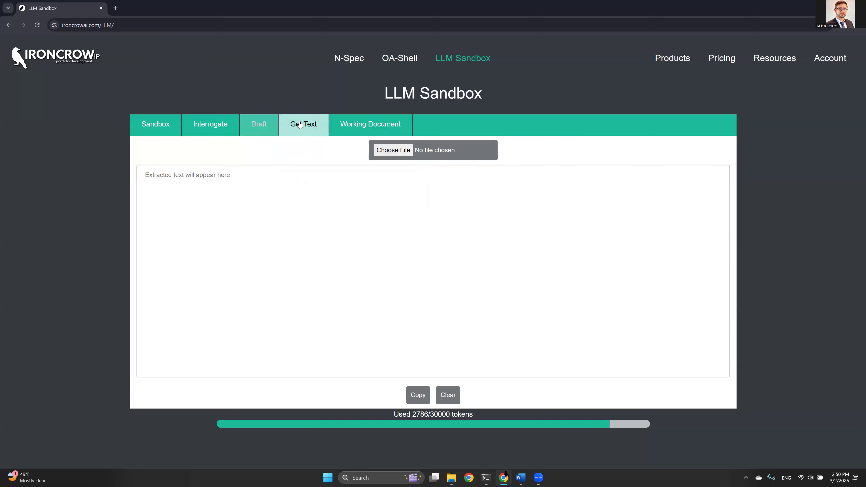
click(375, 153)
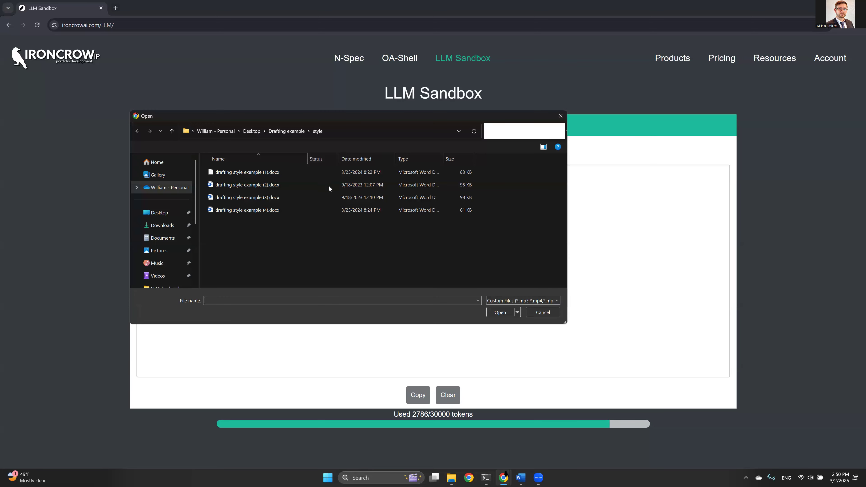
click(287, 132)
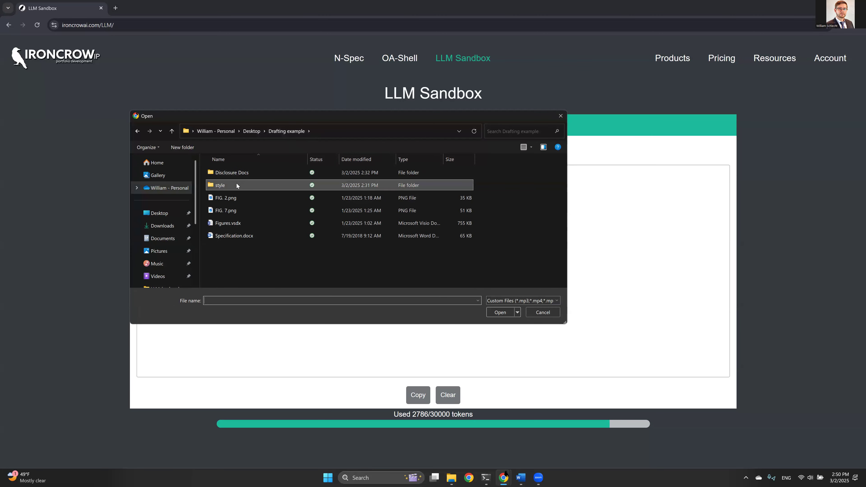
double_click(220, 199)
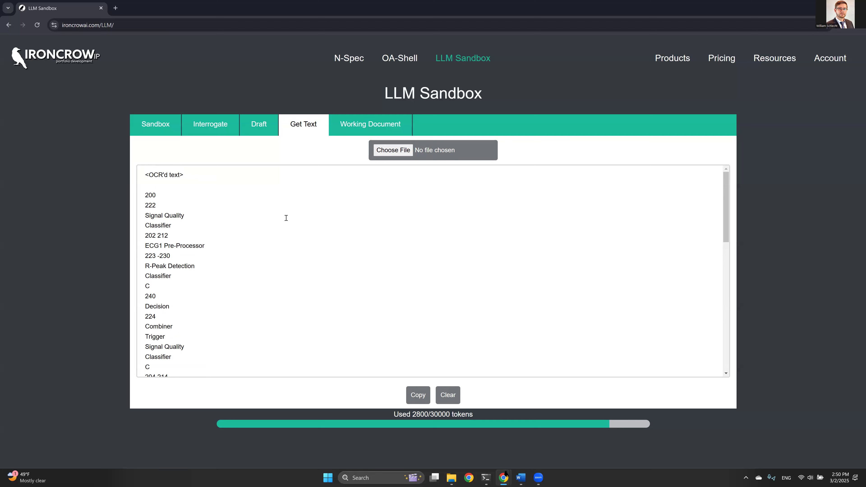
Step: Examine the OCR text and the image description extracted from FIG. 2, down to the end
click(419, 397)
drag(143, 185, 176, 246)
scroll(157, 215, down, 2)
scroll(158, 218, down, 3)
scroll(161, 231, down, 3)
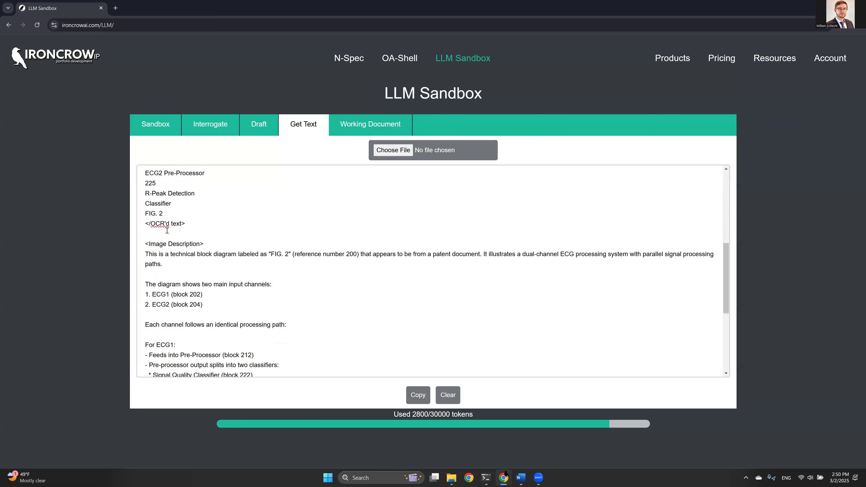
drag(147, 180, 204, 193)
click(204, 194)
scroll(168, 191, down, 2)
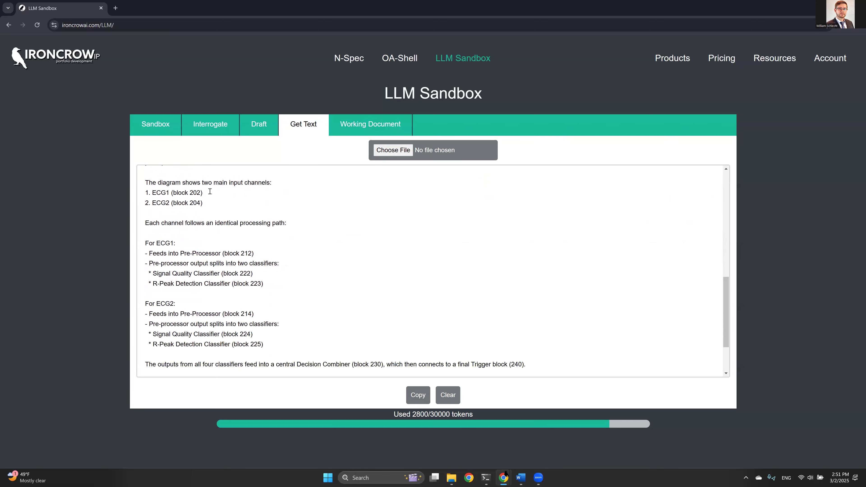
scroll(190, 241, down, 1)
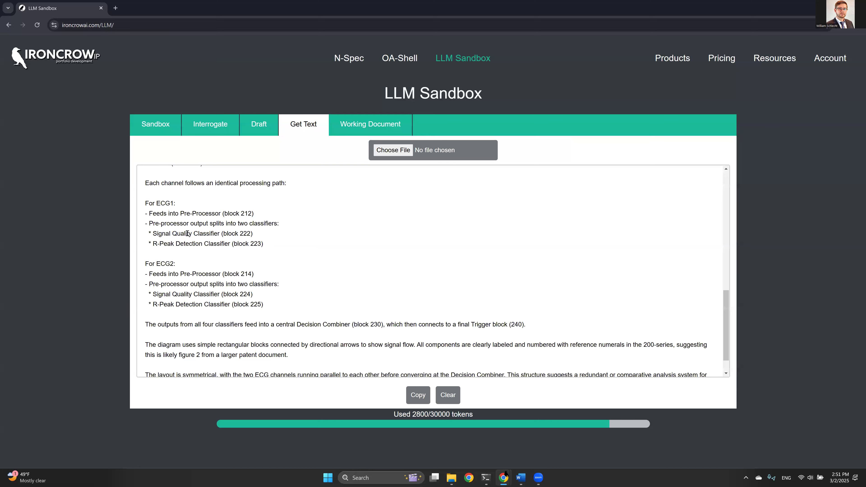
scroll(187, 234, down, 1)
Step: Copy the complete extracted FIG. 2 text into the empty drafting prompt
click(408, 393)
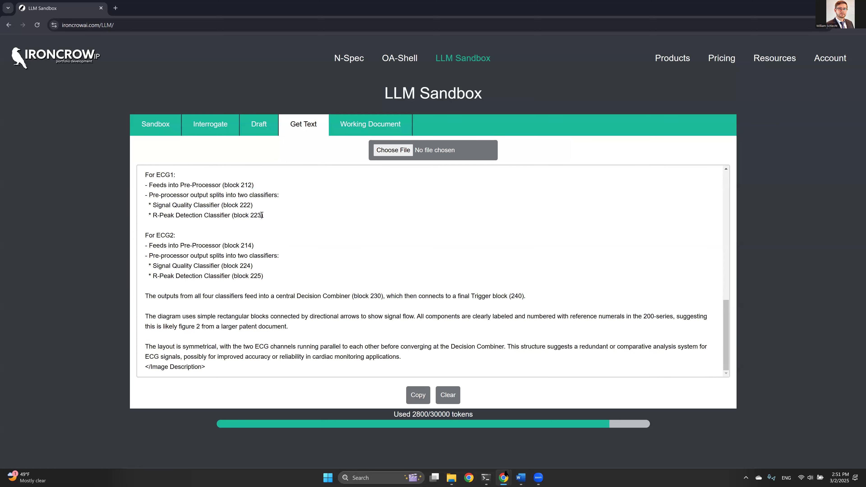
click(245, 136)
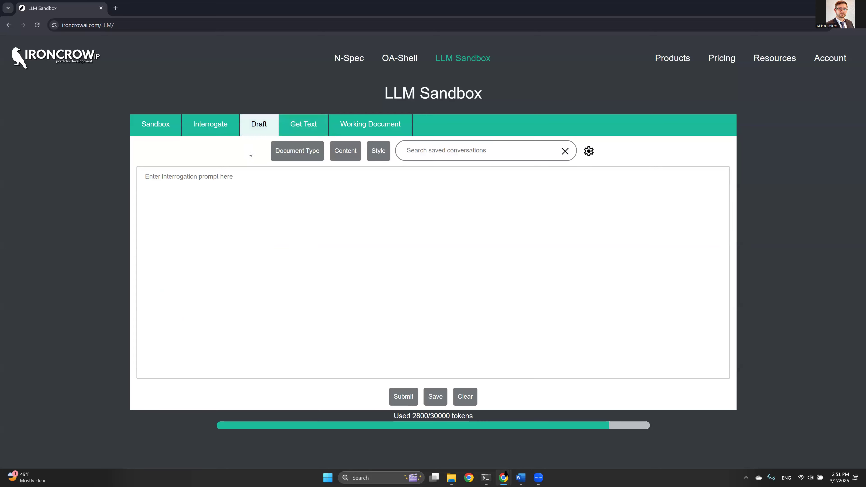
click(250, 209)
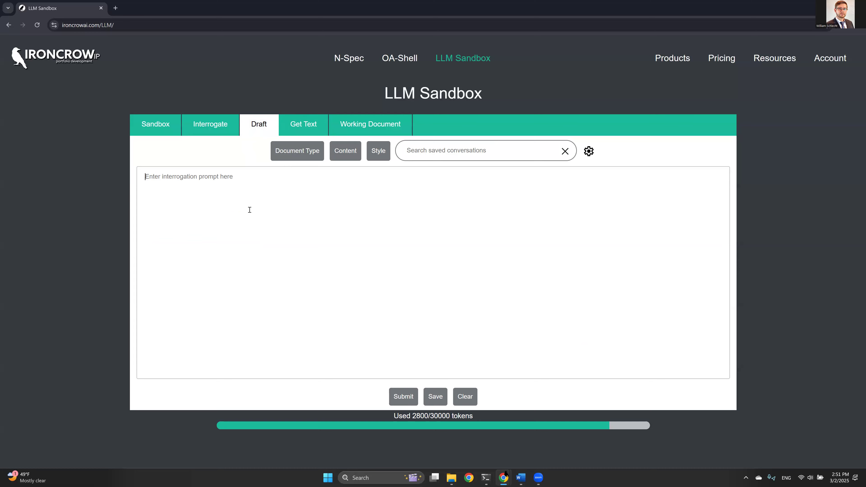
key(ctrl+v)
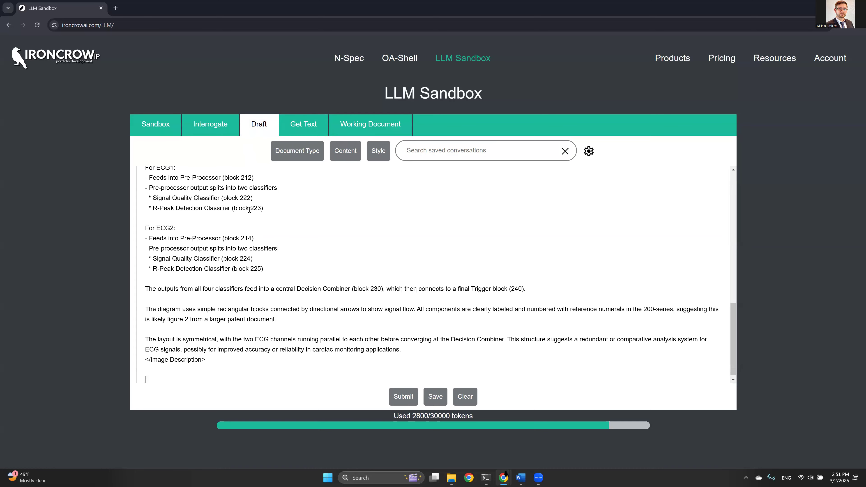
Step: Add the instruction "Please draft a detailed description of the above described figure." below the figure text and submit the prompt
text(Please d)
text(raft a )
text(figure)
text( des)
key(ctrl+BackSpace)
key(ctrl+BackSpace)
text(detaield)
key(BackSpace)
key(BackSpace)
key(BackSpace)
key(BackSpace)
text(led descripittion)
key(BackSpace)
key(BackSpace)
key(BackSpace)
key(BackSpace)
key(BackSpace)
key(BackSpace)
key(BackSpace)
text(io of)
key(BackSpace)
key(BackSpace)
key(BackSpace)
key(BackSpace)
text(on)
key(BackSpace)
key(BackSpace)
key(BackSpace)
text(tion of the above)
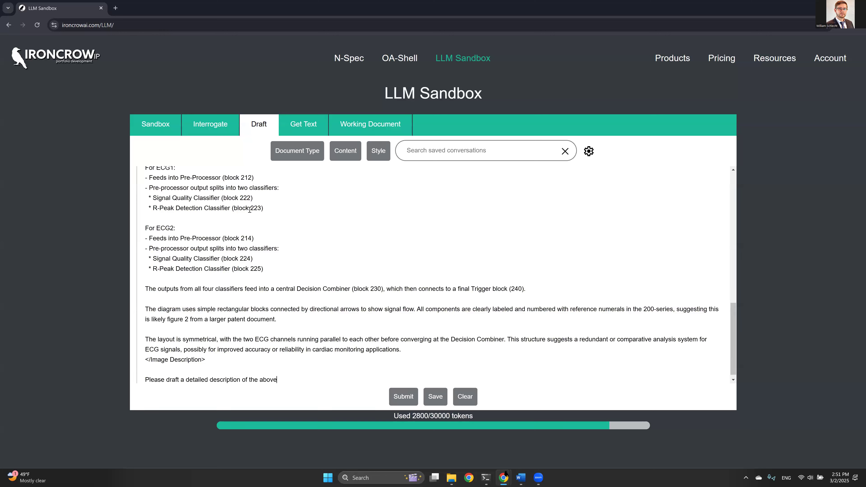
text( described figure.)
mouse_move(343, 151)
click(403, 397)
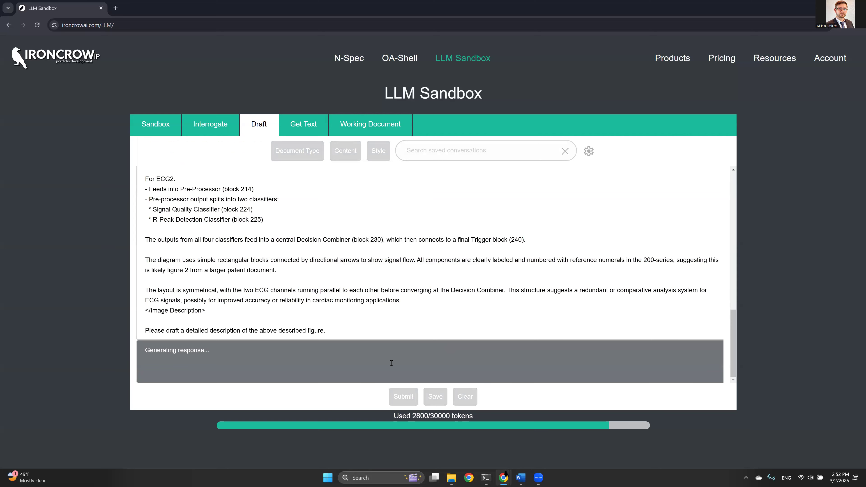
Step: Review the generated FIG. 2 description against the figure text in the prompt above it
scroll(344, 294, up, 4)
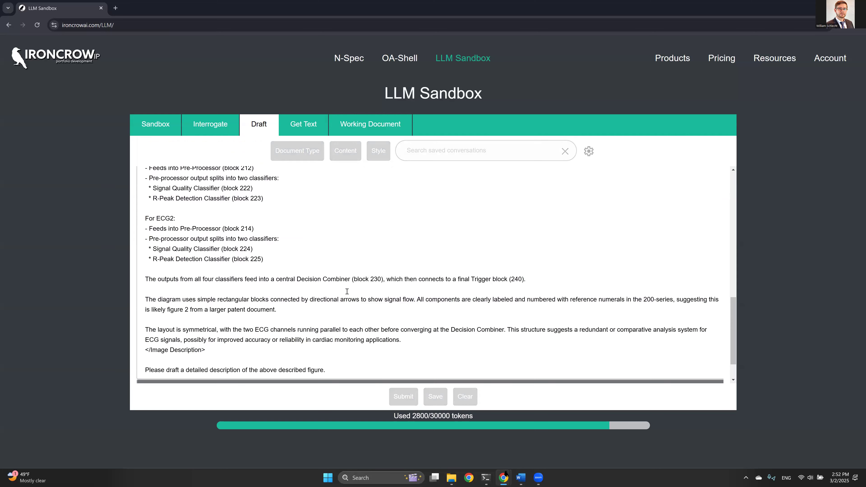
scroll(344, 294, down, 3)
scroll(235, 245, down, 1)
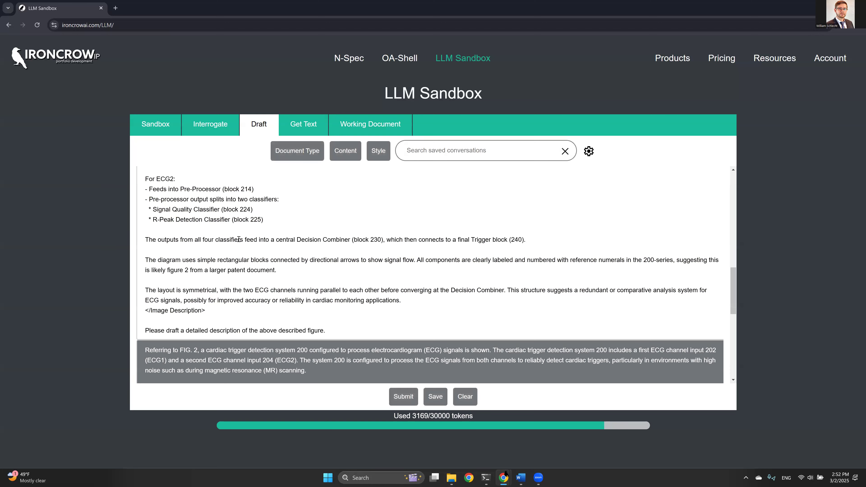
scroll(238, 240, down, 3)
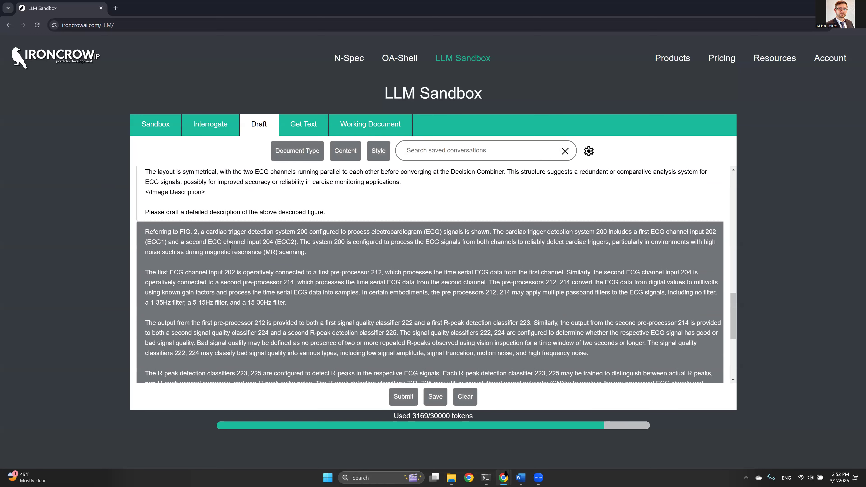
scroll(230, 247, down, 2)
scroll(154, 245, up, 2)
scroll(146, 236, down, 3)
scroll(147, 236, down, 1)
scroll(147, 236, up, 1)
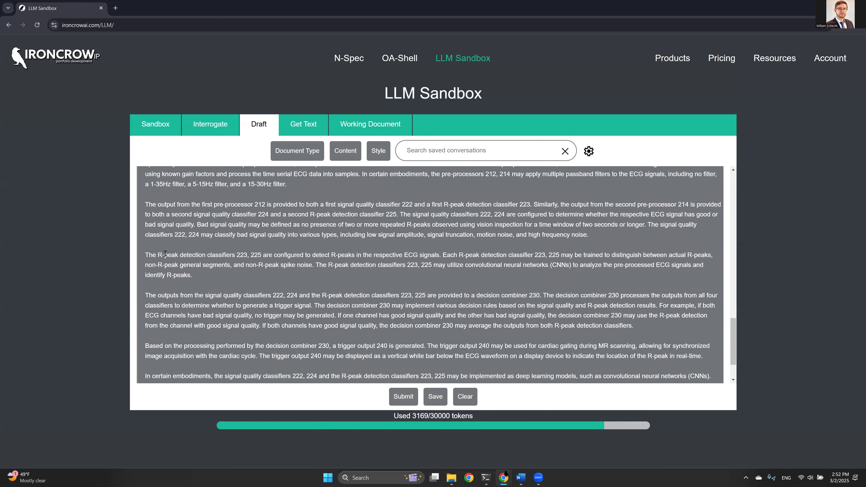
scroll(165, 254, up, 1)
scroll(165, 254, down, 2)
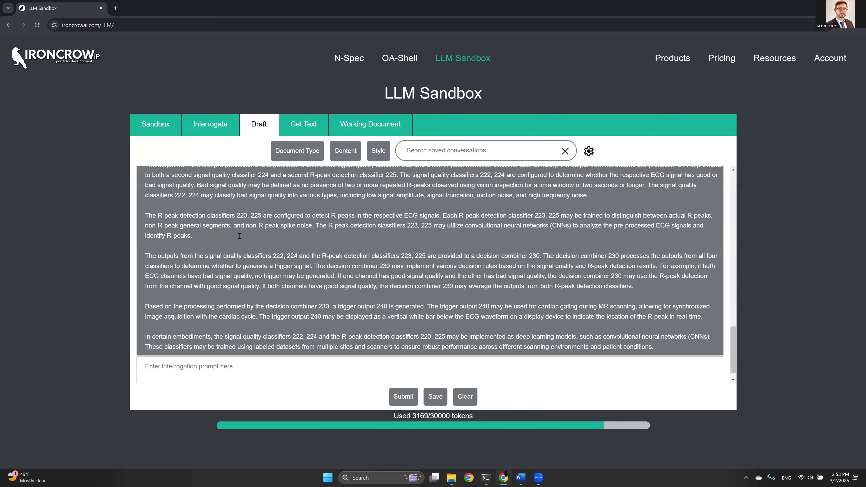
scroll(257, 239, up, 2)
scroll(248, 252, down, 2)
scroll(248, 260, up, 10)
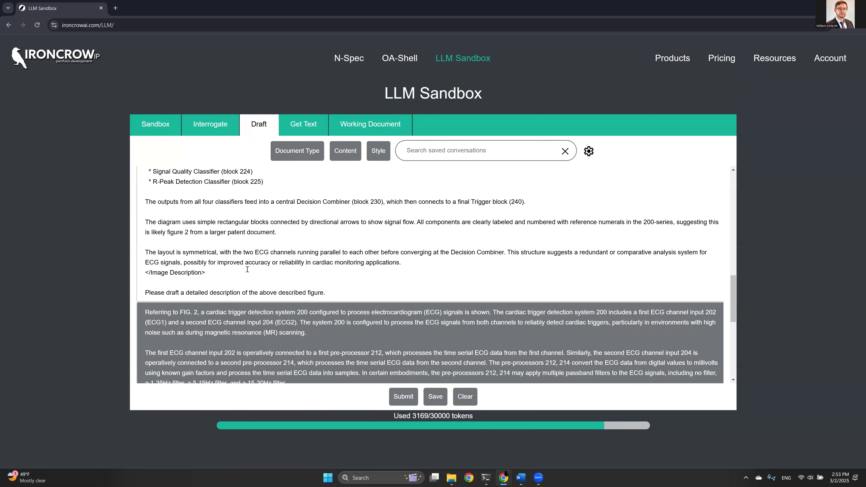
scroll(248, 269, down, 1)
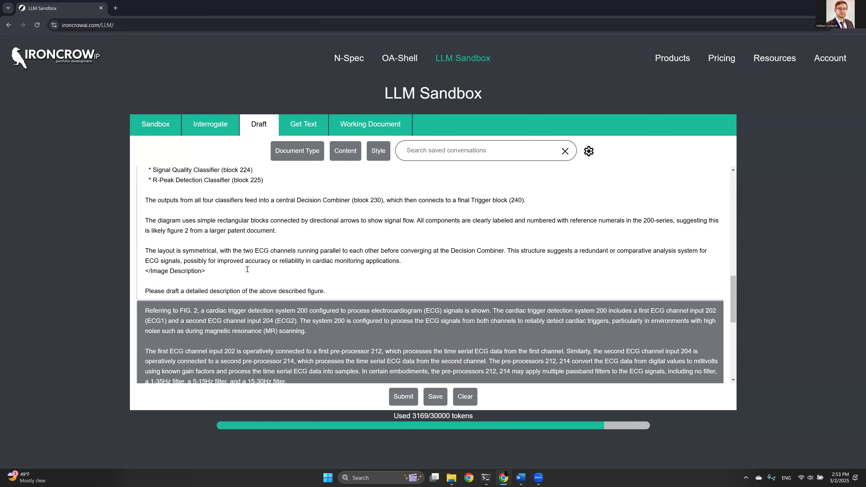
Step: Copy the extracted FIG. 2 text and load the library prompt "Convert fig text to draft prompt" in the sandbox
click(303, 124)
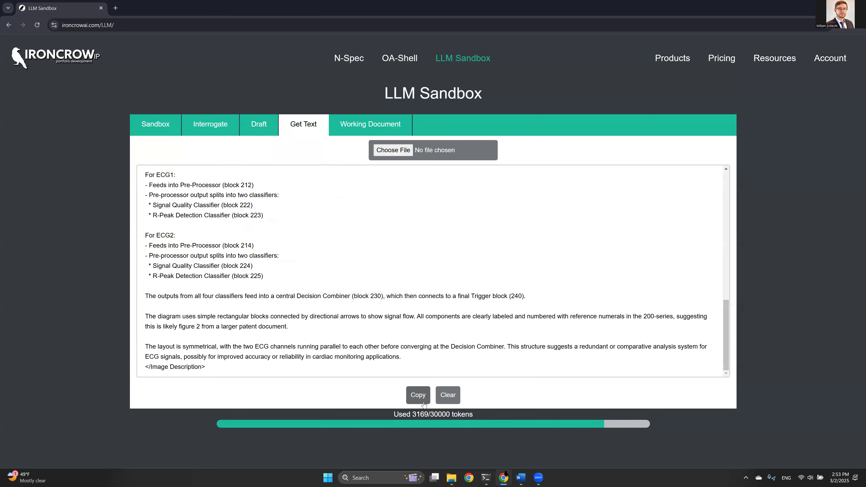
click(418, 395)
click(159, 125)
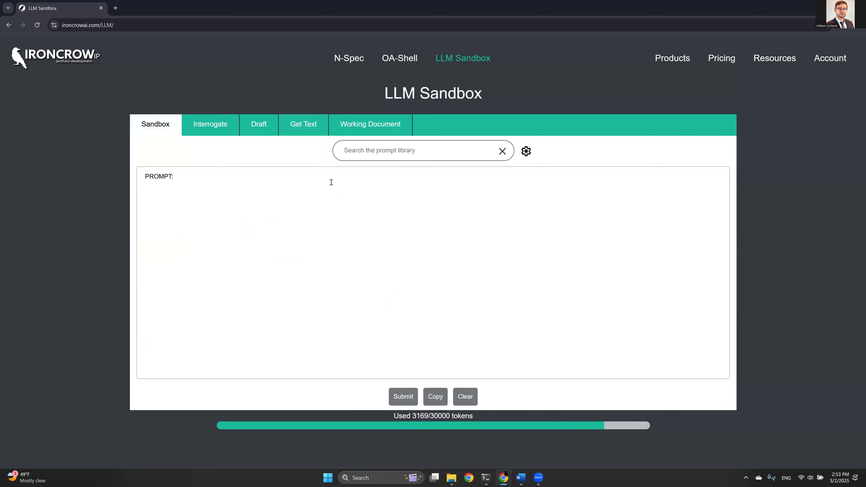
click(342, 155)
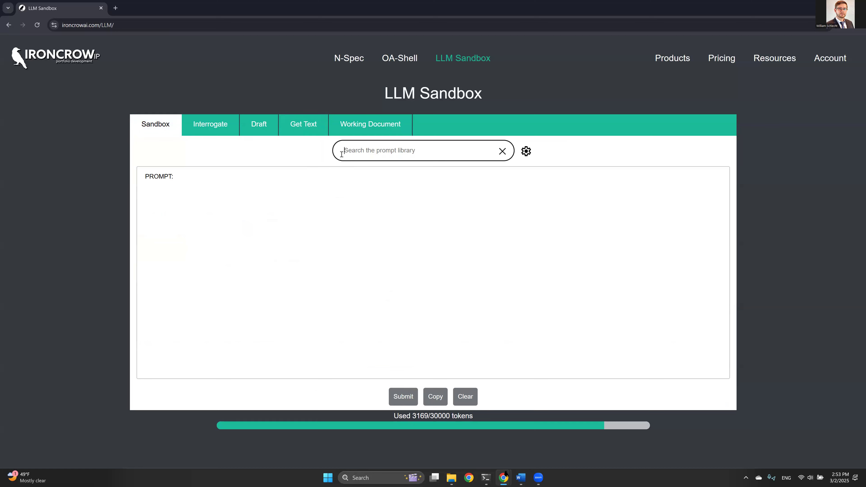
text(pr)
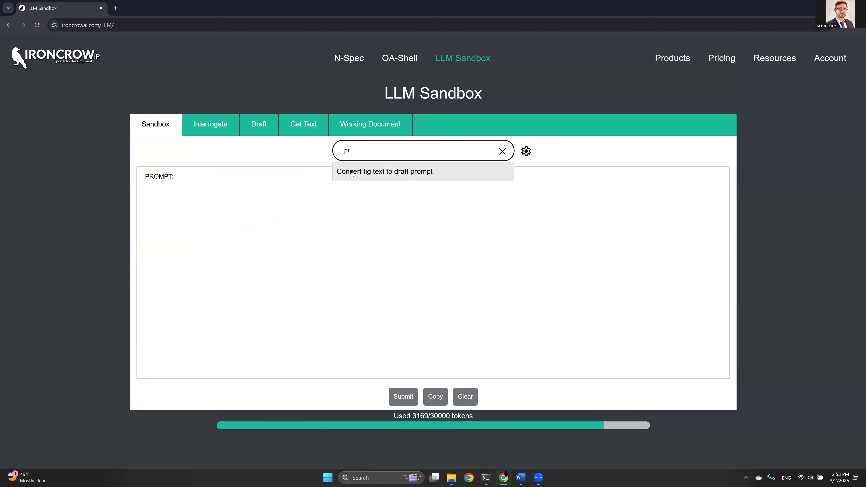
click(388, 174)
Step: Replace the [INSERT FIG TEXT] placeholder with the copied FIG. 2 text and submit the sandbox prompt
drag(244, 203, 143, 211)
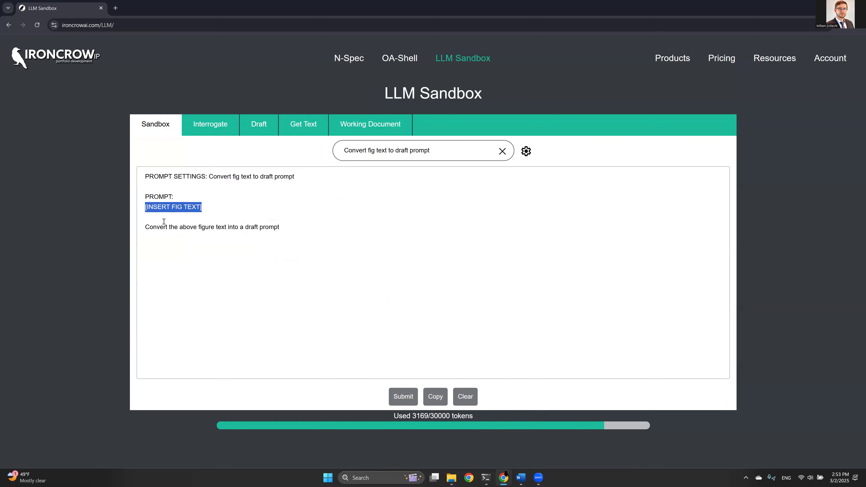
key(ctrl+v)
scroll(213, 236, down, 1)
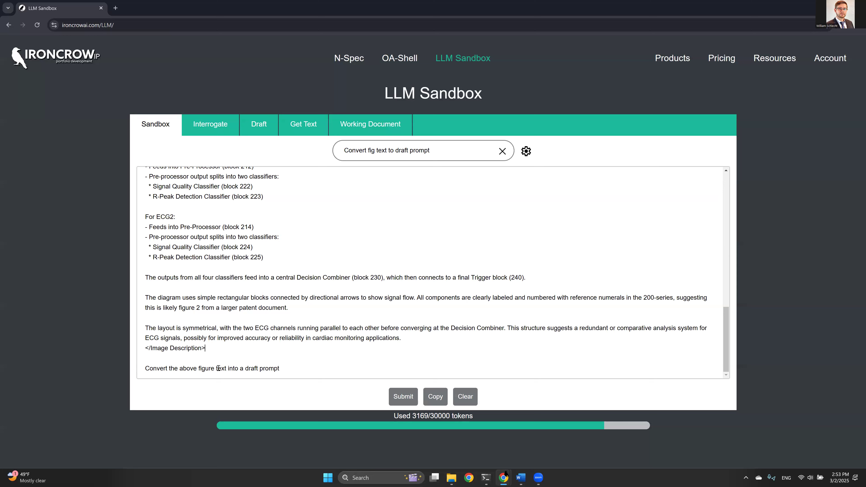
click(403, 397)
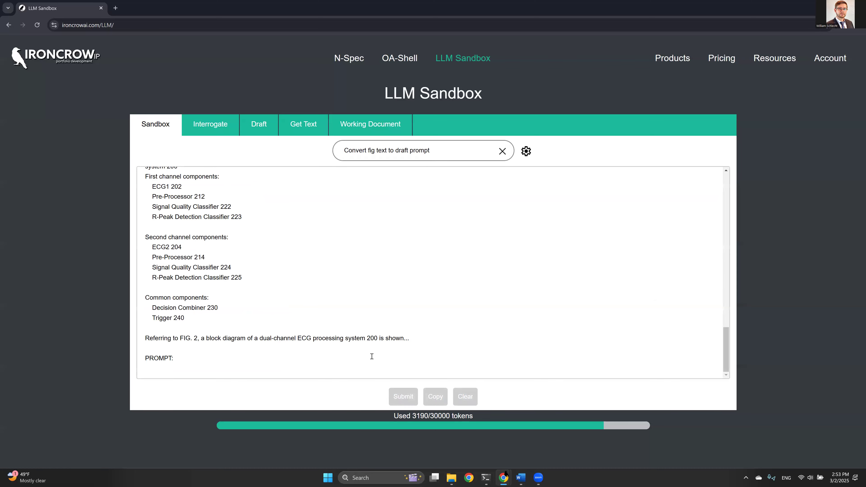
Step: Replace the old drafting conversation with the complete generated FIG. 2 drafting prompt, including its component outline, and check the pasted text
scroll(284, 271, up, 3)
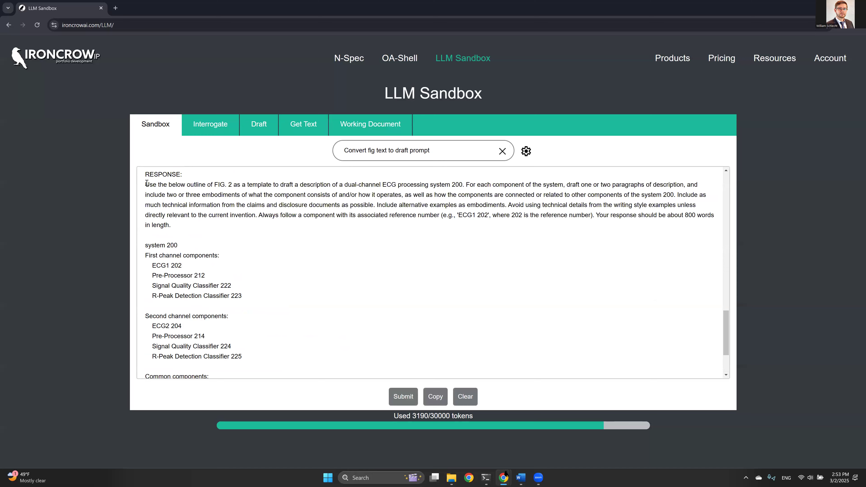
drag(147, 183, 416, 339)
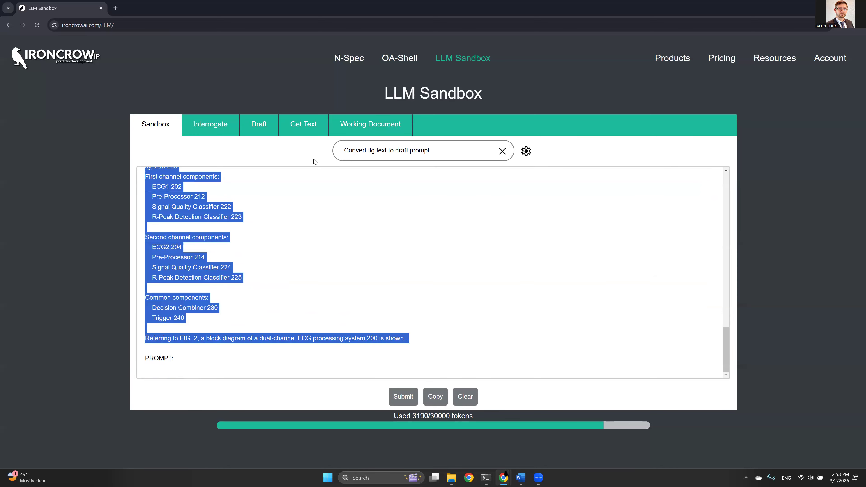
click(268, 128)
click(469, 397)
scroll(256, 229, up, 1)
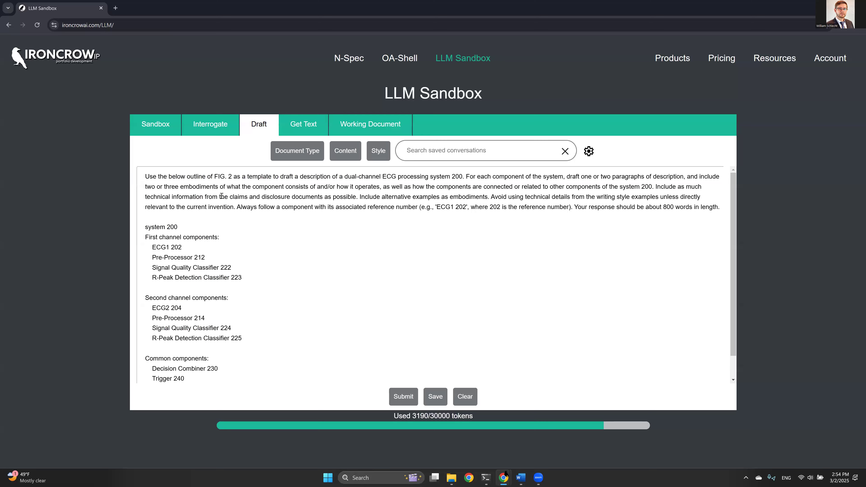
scroll(319, 217, down, 1)
scroll(319, 217, up, 1)
scroll(253, 260, down, 1)
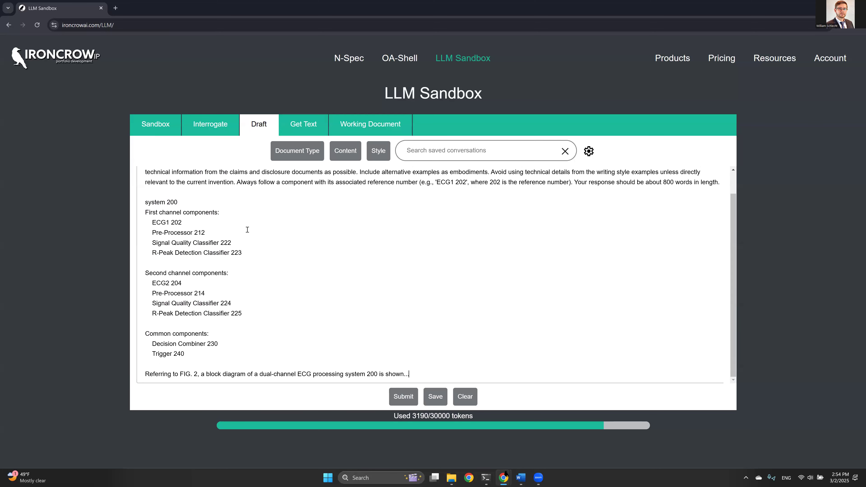
Step: Examine the FIG. 2 drafting prompt's instructions on the system description, component embodiments, writing style examples, and reference numbers
scroll(251, 239, up, 1)
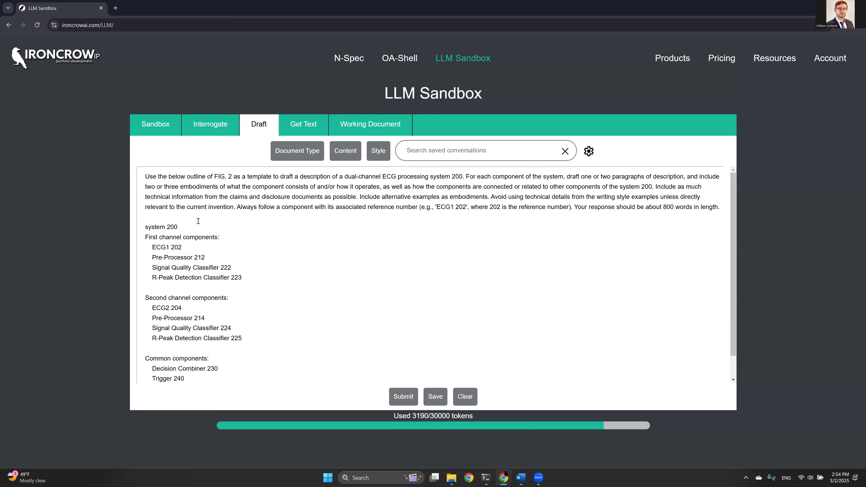
scroll(143, 230, down, 1)
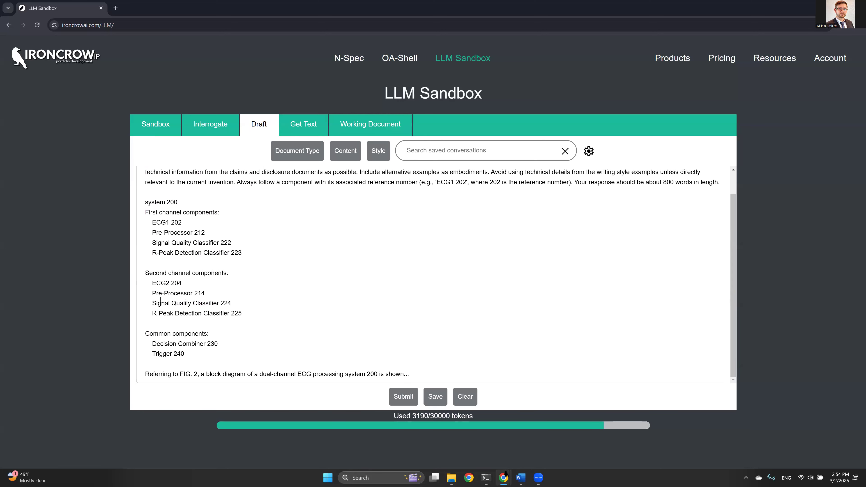
scroll(164, 196, up, 1)
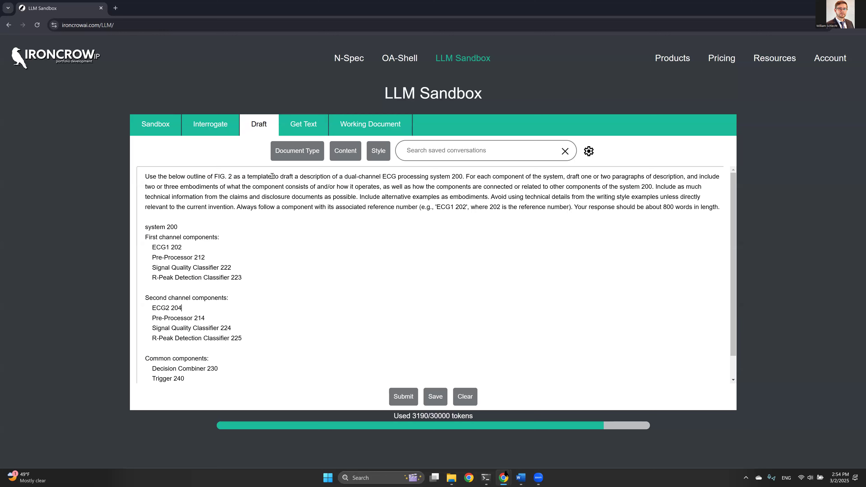
drag(341, 177, 465, 176)
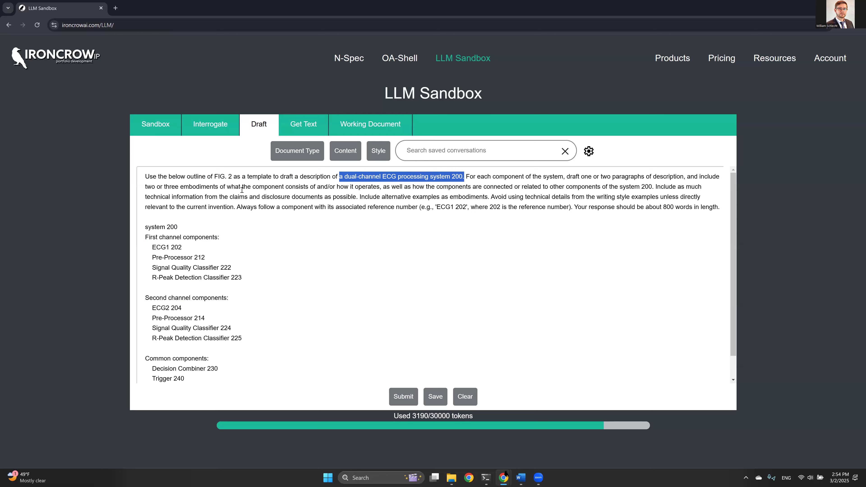
drag(490, 197, 656, 198)
click(655, 197)
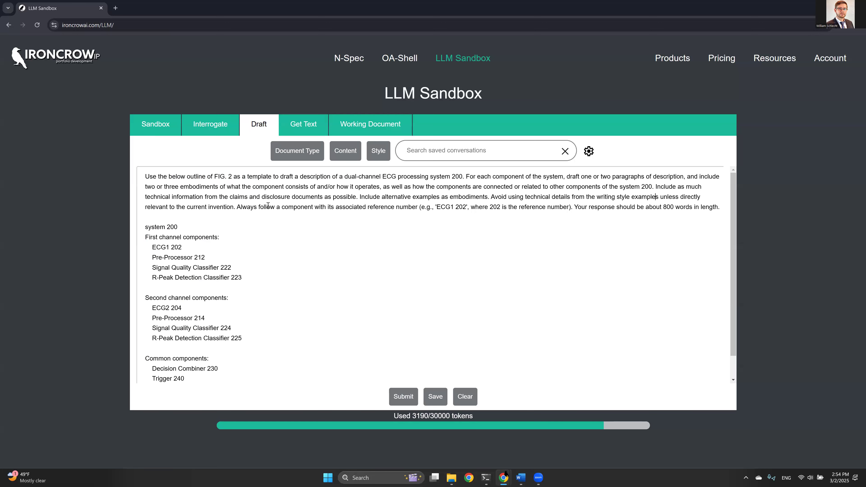
drag(240, 207, 490, 210)
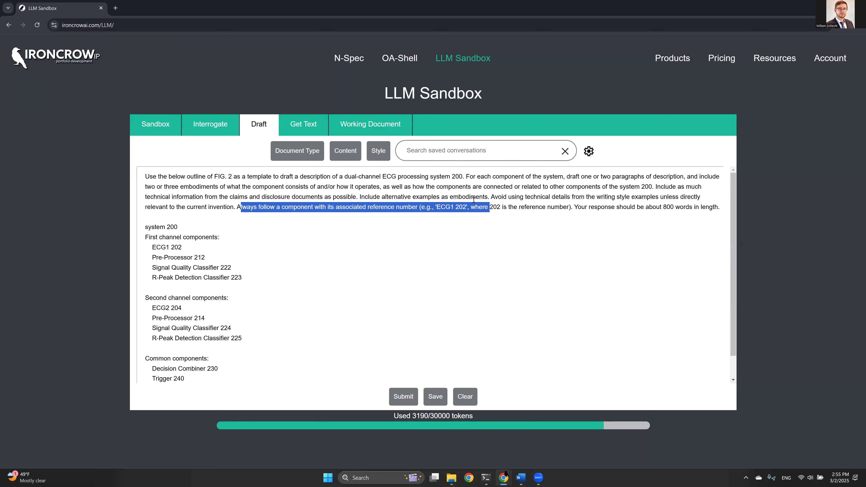
click(497, 208)
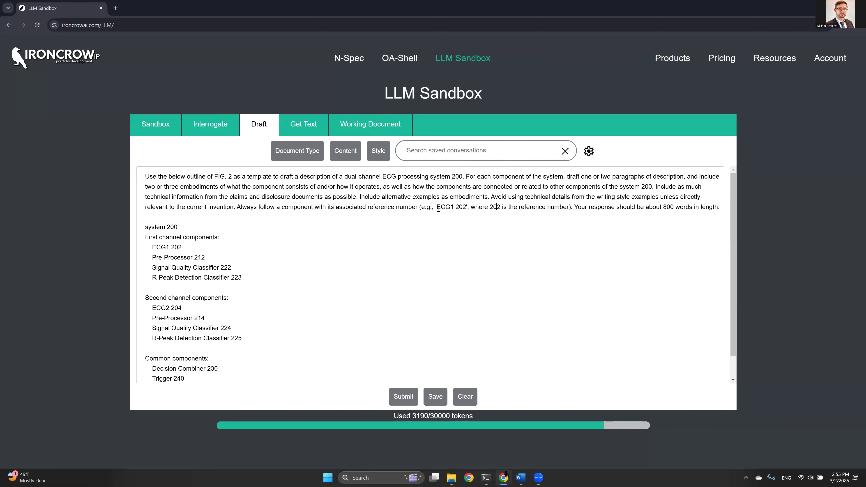
Step: Check the prompt's outline of system 200, covering the first channel, second channel, and common components
scroll(328, 214, down, 2)
drag(142, 203, 176, 215)
click(175, 222)
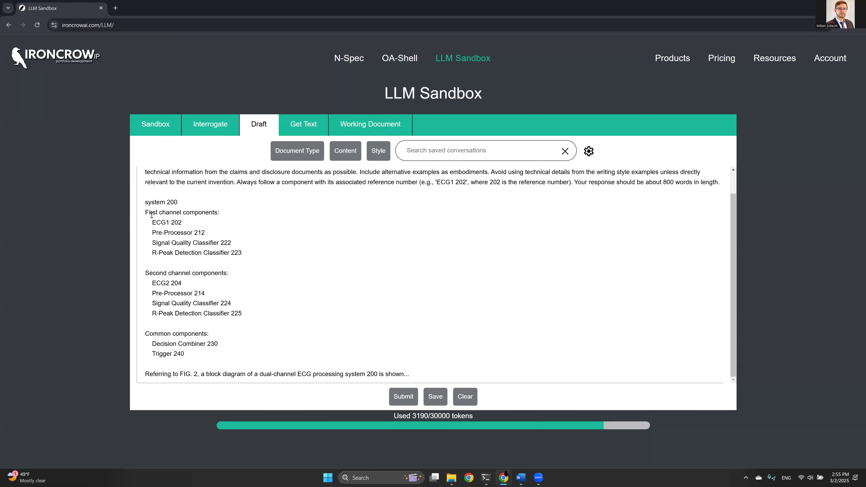
drag(147, 212, 218, 211)
drag(153, 221, 240, 251)
drag(155, 272, 250, 314)
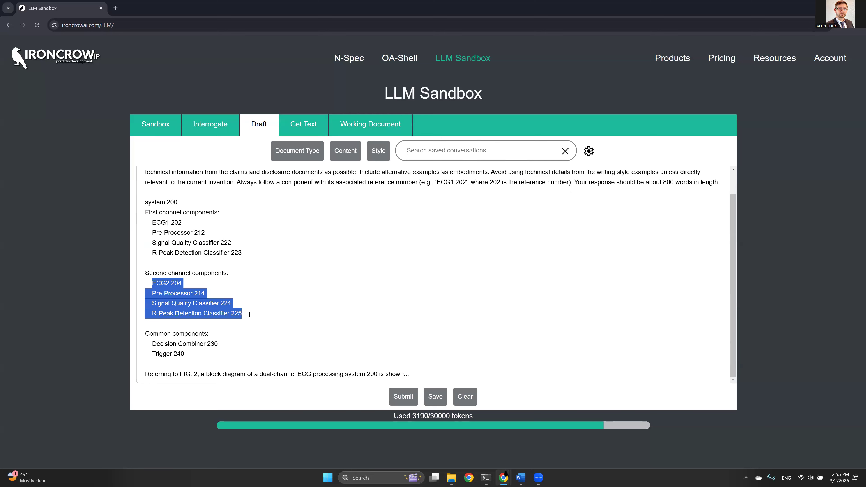
click(218, 353)
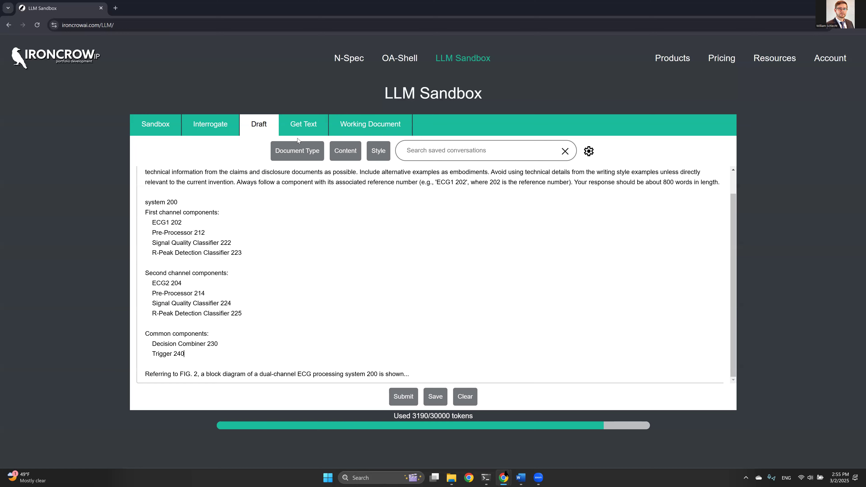
Step: Set the response length in the FIG. 2 drafting prompt to about 1600 words and submit the prompt
scroll(373, 334, up, 1)
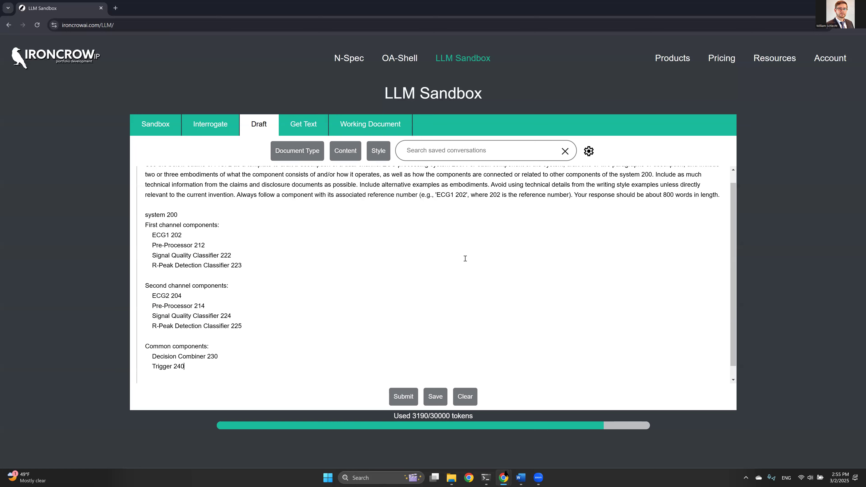
drag(575, 207, 674, 207)
click(673, 207)
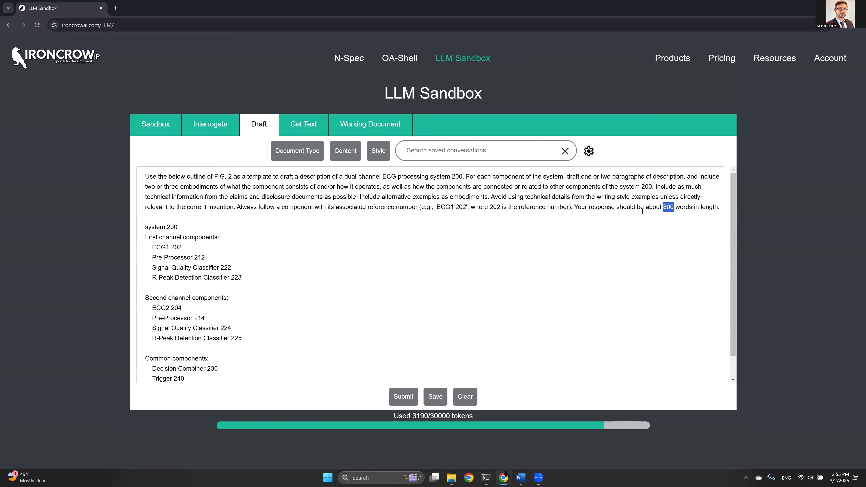
scroll(653, 210, down, 1)
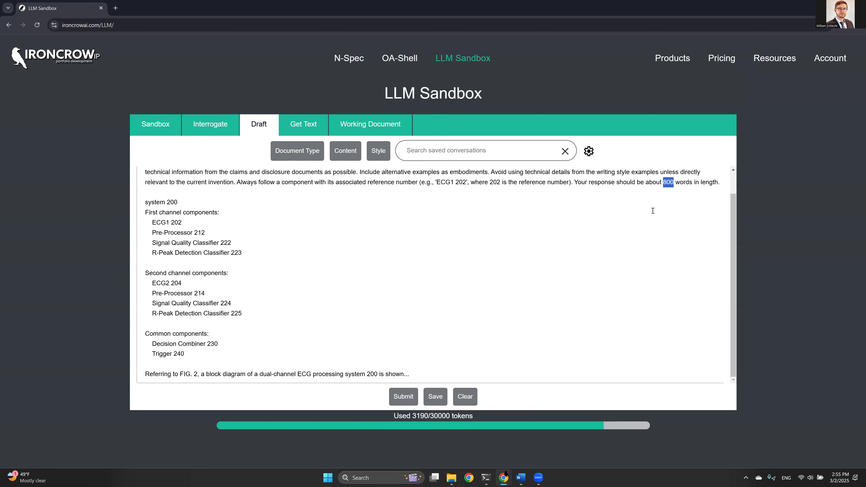
scroll(618, 207, up, 1)
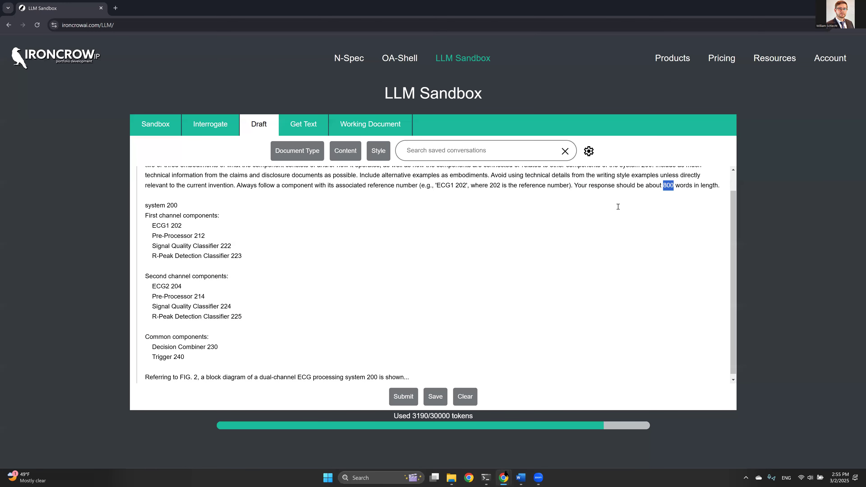
scroll(618, 207, up, 1)
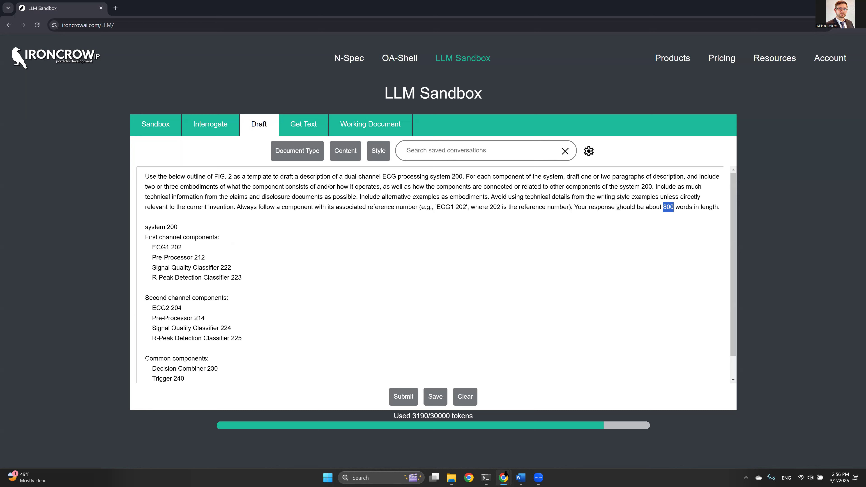
key(Left)
key(Right)
key(BackSpace)
text(16)
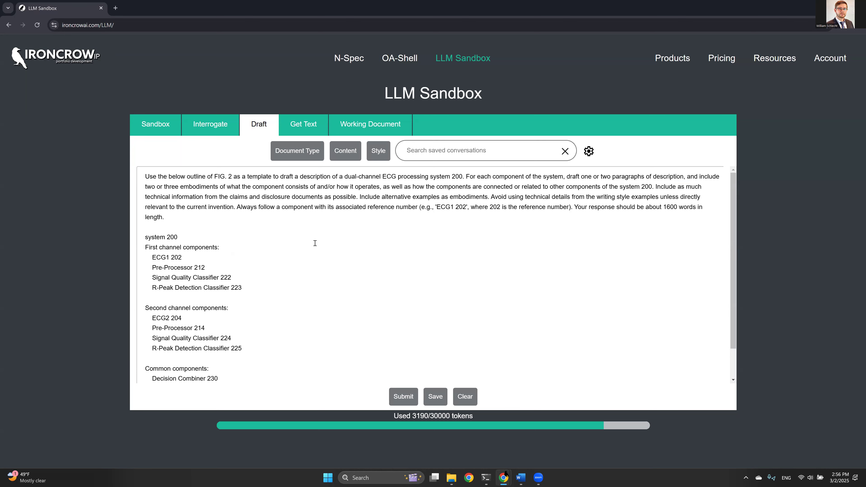
scroll(315, 243, down, 1)
click(402, 394)
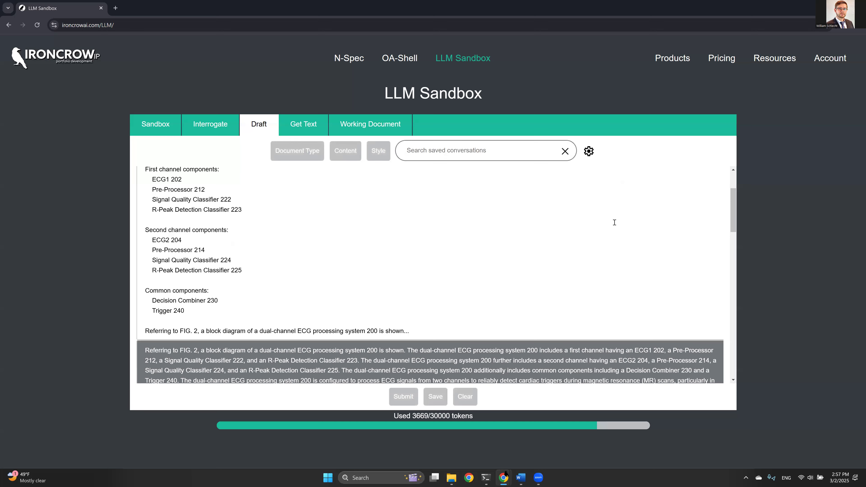
Step: Review the generated FIG. 2 description from the opening system overview through the component paragraphs to the closing operation paragraph
scroll(356, 284, down, 2)
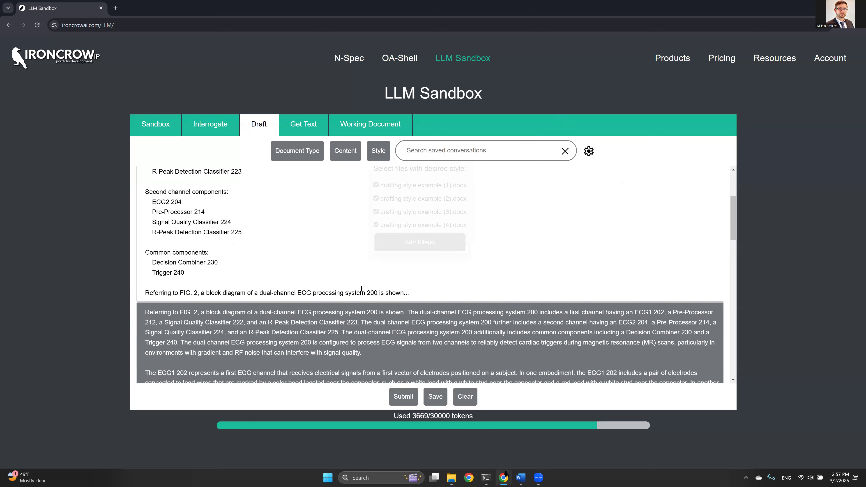
scroll(356, 285, down, 2)
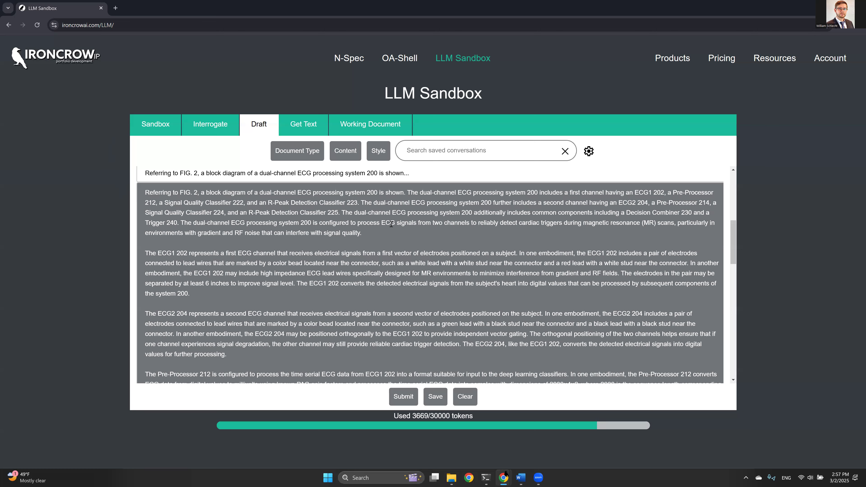
scroll(365, 227, down, 5)
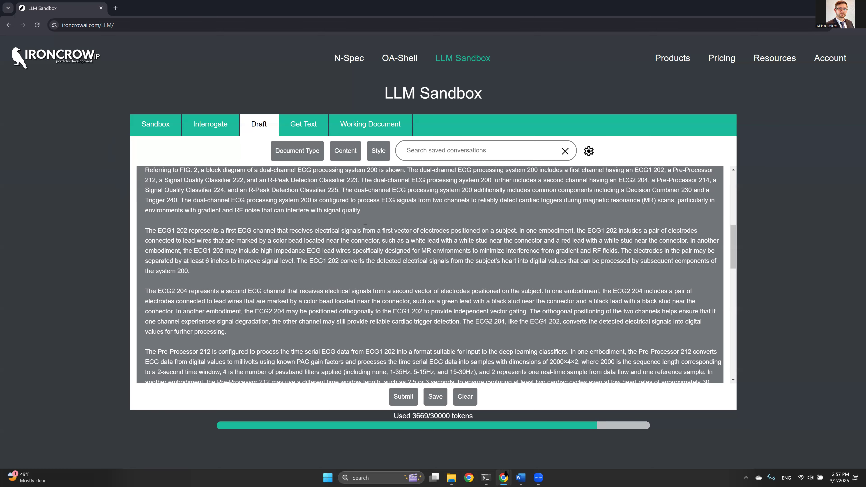
scroll(365, 227, down, 3)
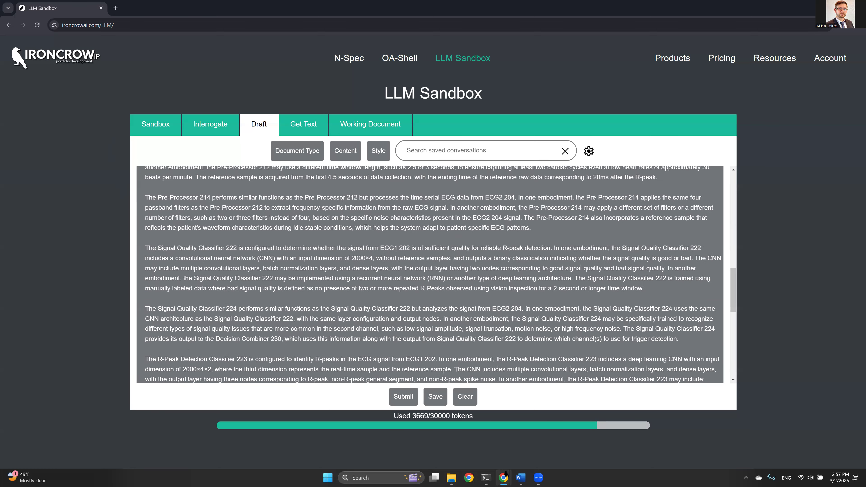
scroll(365, 228, down, 4)
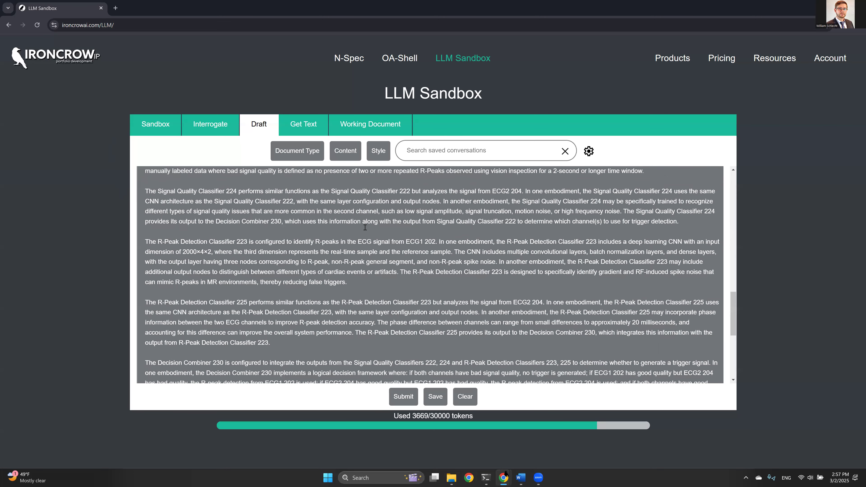
scroll(315, 225, down, 7)
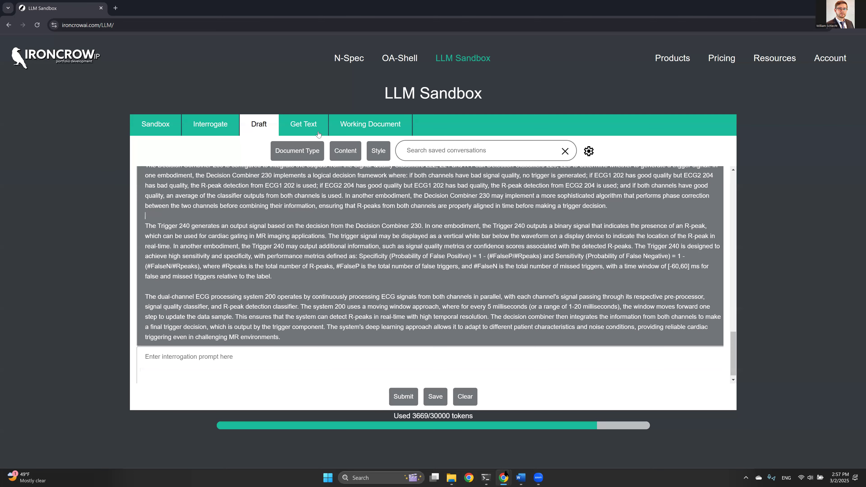